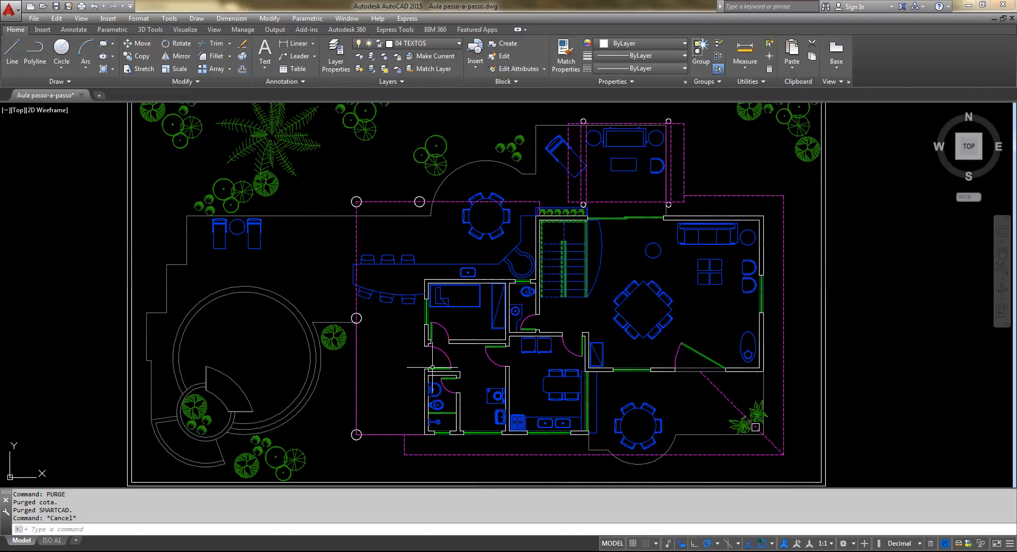
- Switch to Adobe Reader to examine the room labels in PDF Aula 08.pdf, and return to the AutoCAD drawing
{"action": "mouse_move", "coordinate": [453, 548]}
{"action": "left_click", "coordinate": [577, 511]}
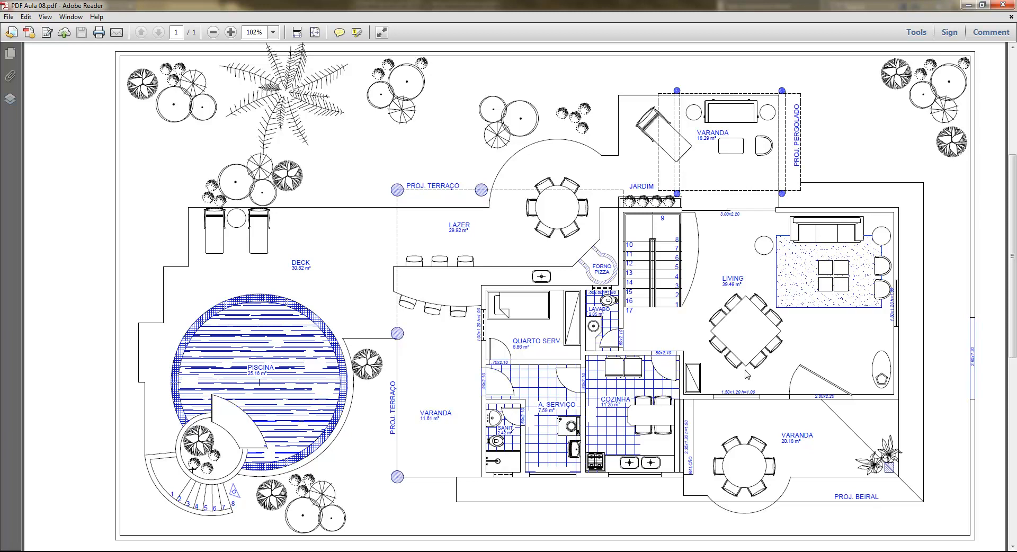
{"action": "left_click", "coordinate": [309, 551]}
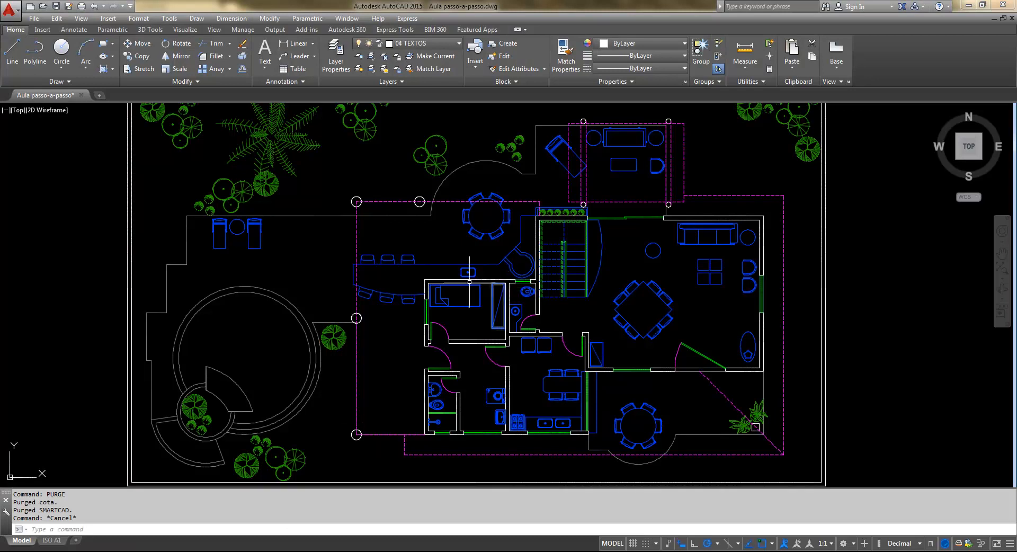
- Place the multiline text "AMBIENTE" below the bed in the small bedroom, using the current Roman style
{"action": "scroll", "coordinate": [460, 327], "scroll_direction": "up", "scroll_amount": 6}
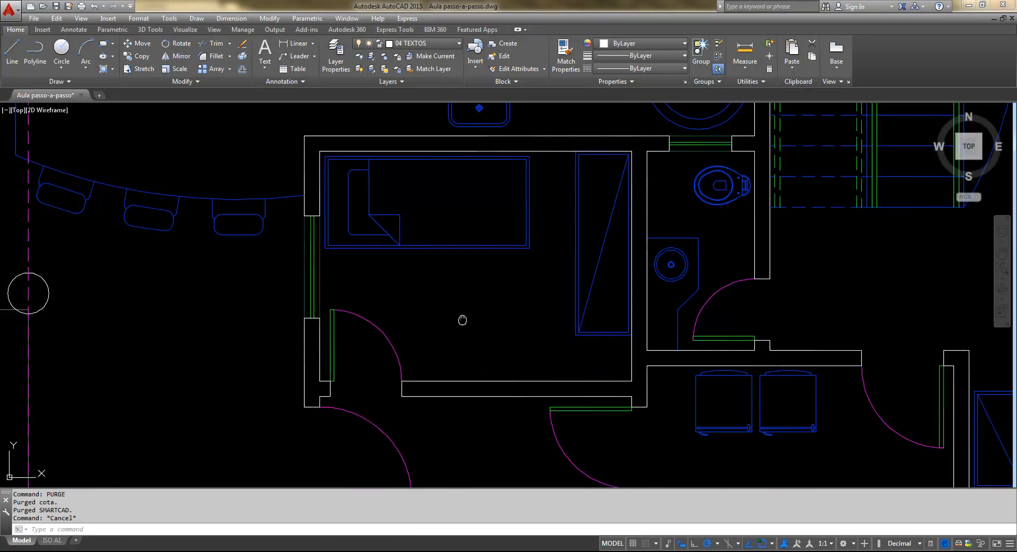
{"action": "middle_click_drag", "start_coordinate": [468, 315], "coordinate": [440, 343]}
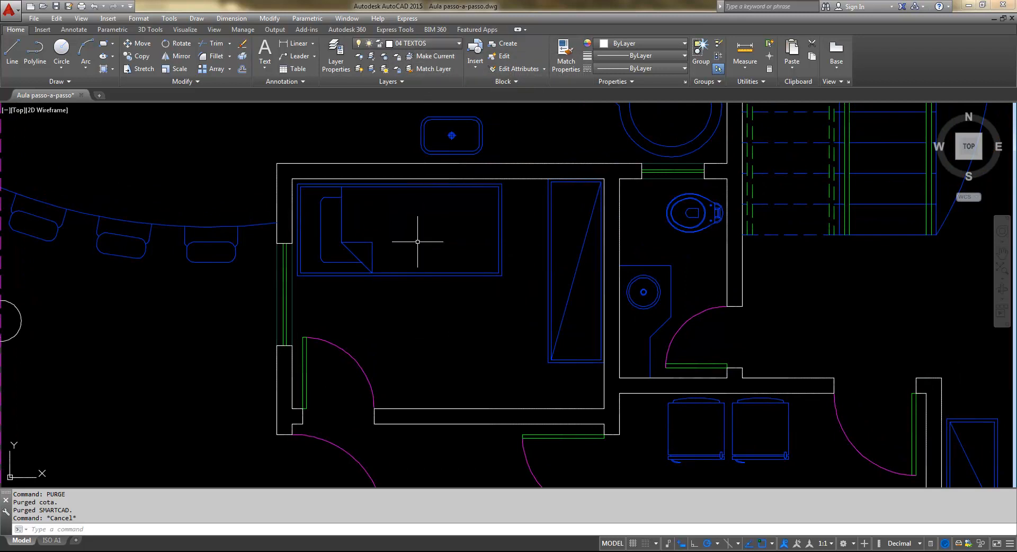
{"action": "middle_click_drag", "start_coordinate": [443, 282], "coordinate": [459, 281]}
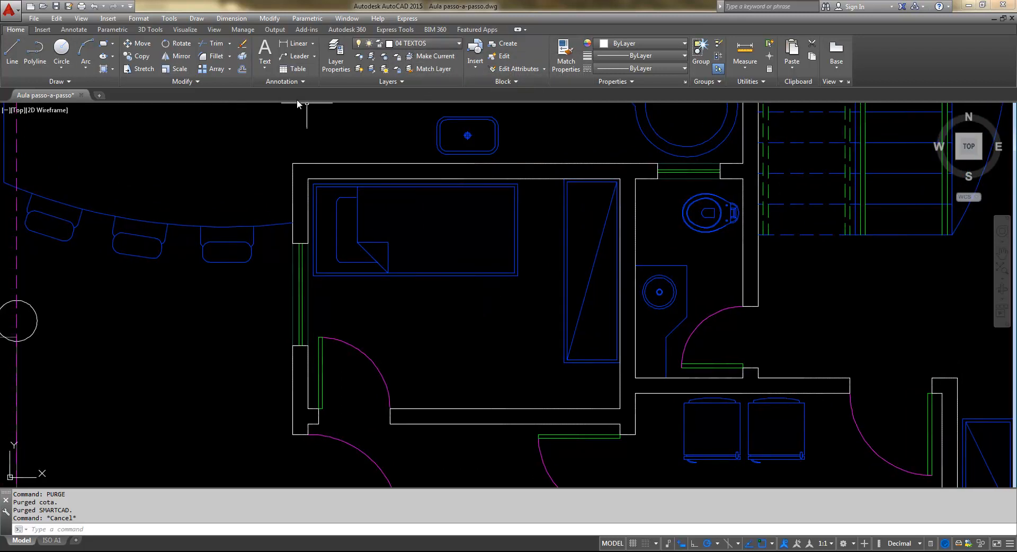
{"action": "left_click", "coordinate": [266, 68]}
{"action": "middle_click_drag", "start_coordinate": [466, 336], "coordinate": [447, 328]}
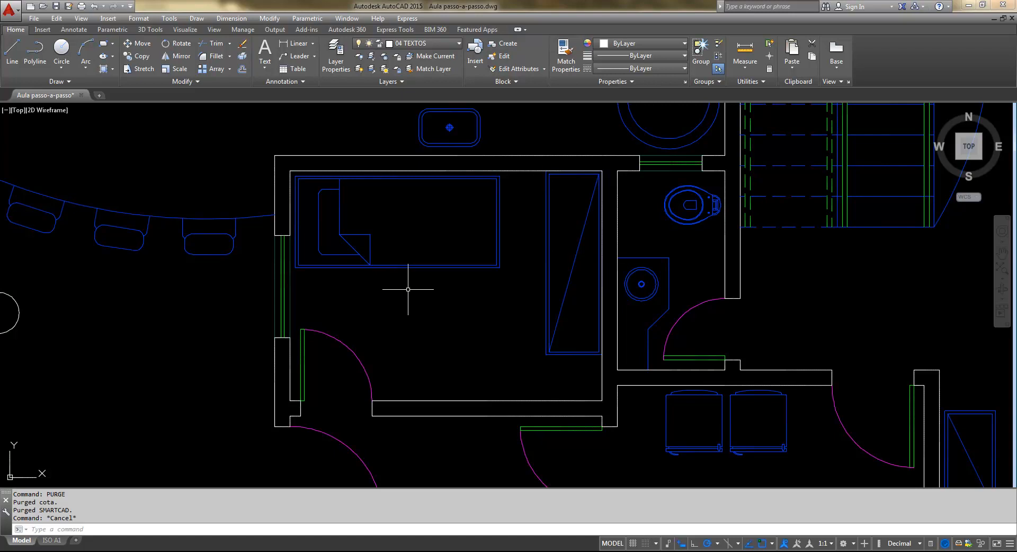
{"action": "left_click", "coordinate": [265, 49]}
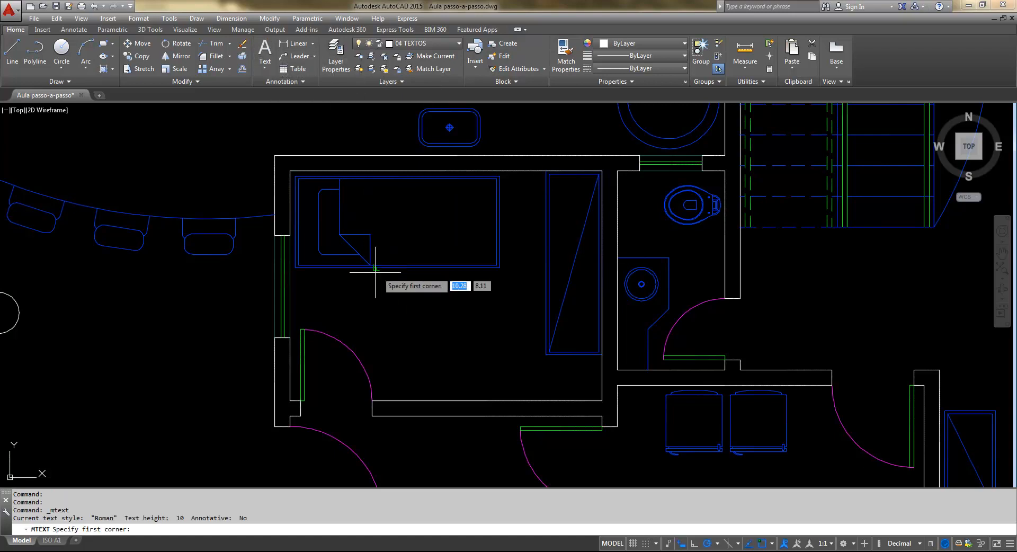
{"action": "left_click", "coordinate": [371, 298]}
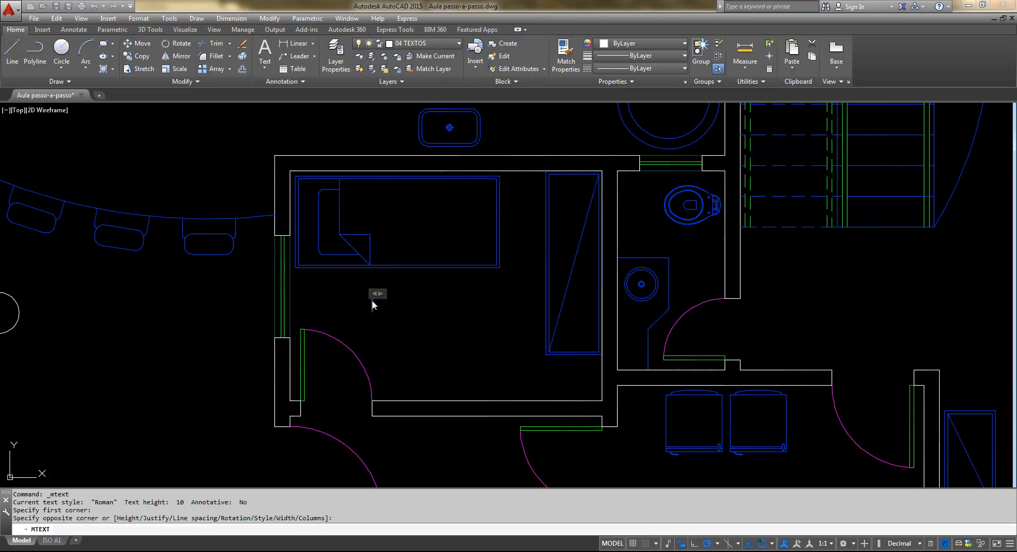
{"action": "left_click", "coordinate": [372, 300]}
{"action": "type", "text": "AMBIENTE"}
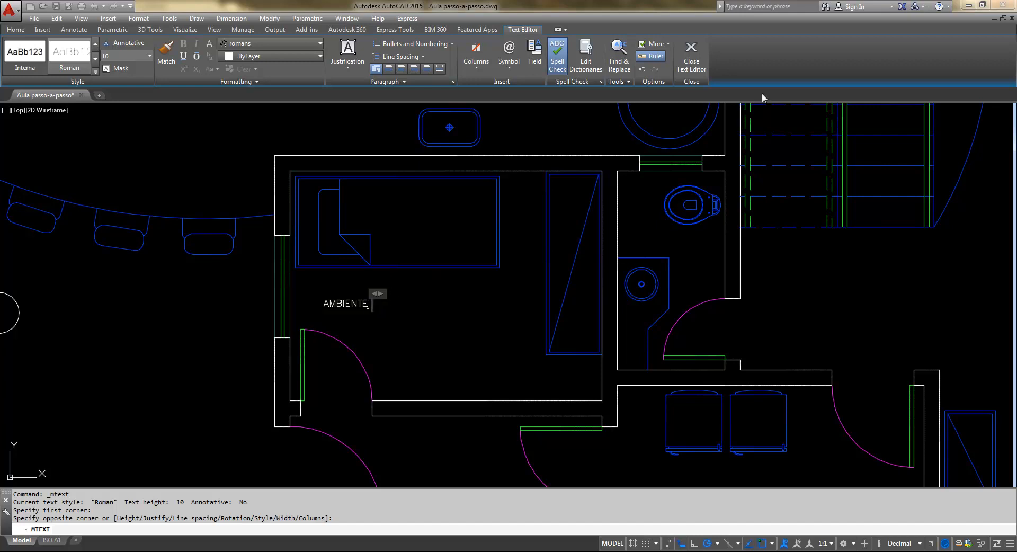
{"action": "left_click", "coordinate": [701, 55]}
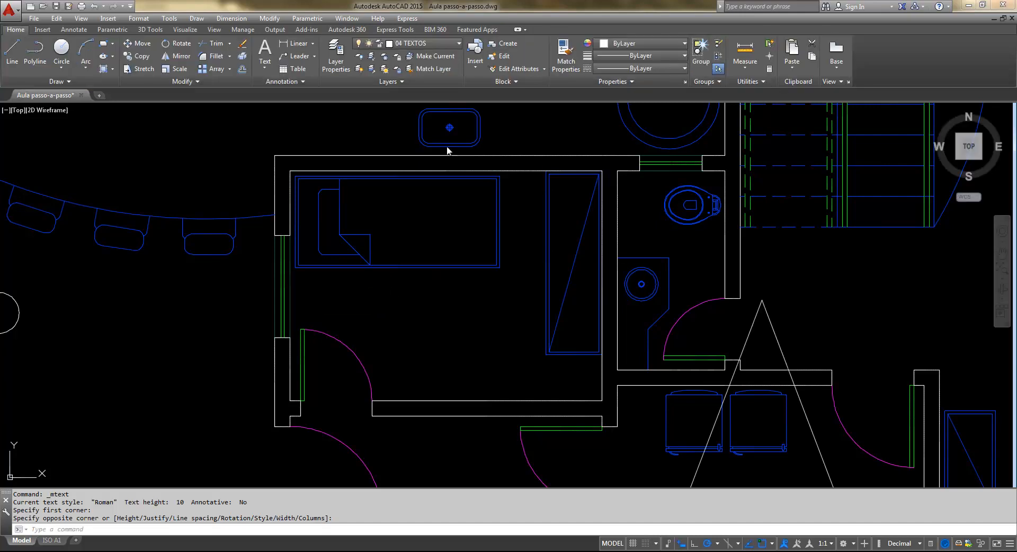
- Delete the oversized "AMBIENTE" text that spans both floor plans
{"action": "scroll", "coordinate": [382, 228], "scroll_direction": "down", "scroll_amount": 10}
{"action": "mouse_move", "coordinate": [574, 288]}
{"action": "middle_mouse_down"}
{"action": "mouse_move", "coordinate": [525, 305]}
{"action": "mouse_move", "coordinate": [396, 305]}
{"action": "mouse_move", "coordinate": [456, 289]}
{"action": "middle_mouse_up"}
{"action": "scroll", "coordinate": [457, 288], "scroll_direction": "up", "scroll_amount": 2}
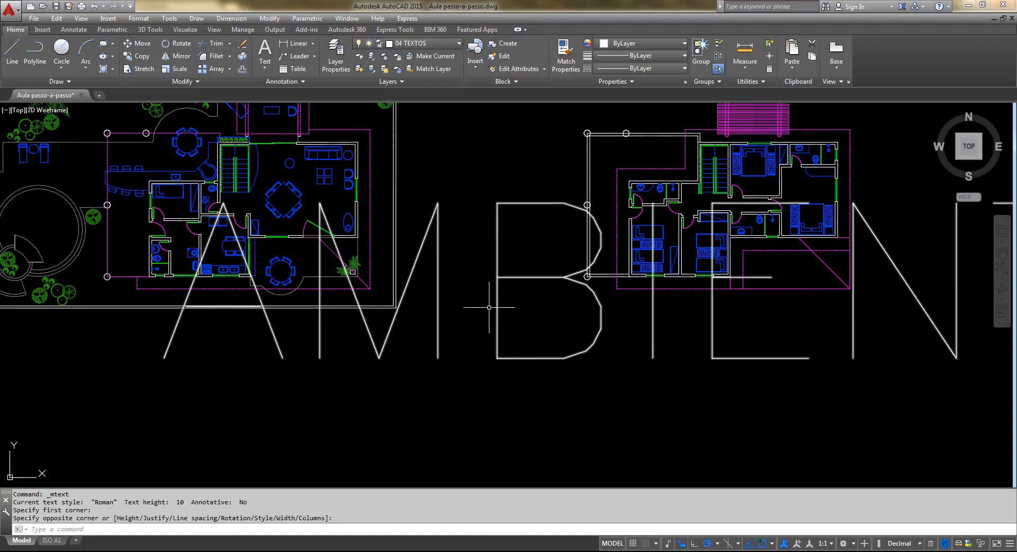
{"action": "scroll", "coordinate": [566, 334], "scroll_direction": "down", "scroll_amount": 2}
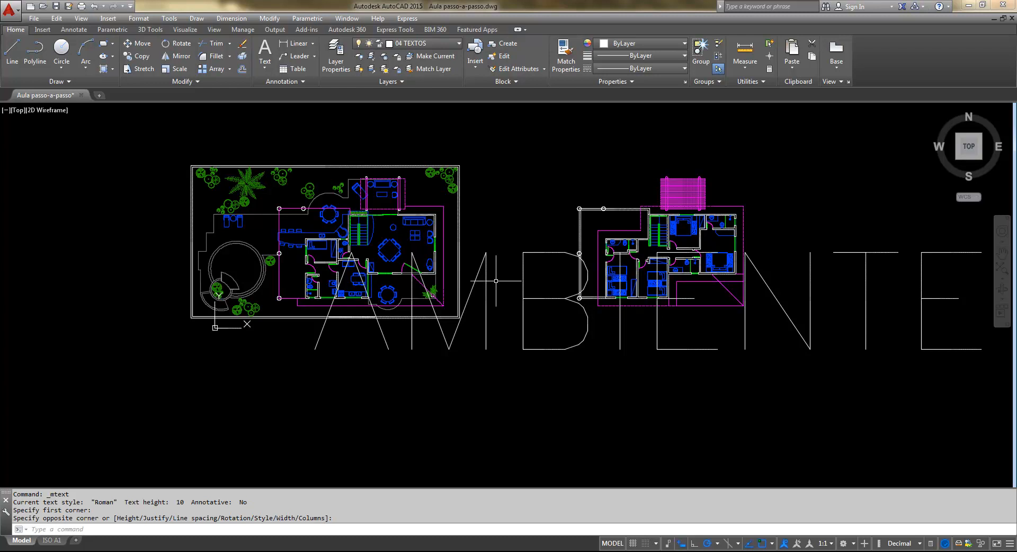
{"action": "key", "text": "Escape"}
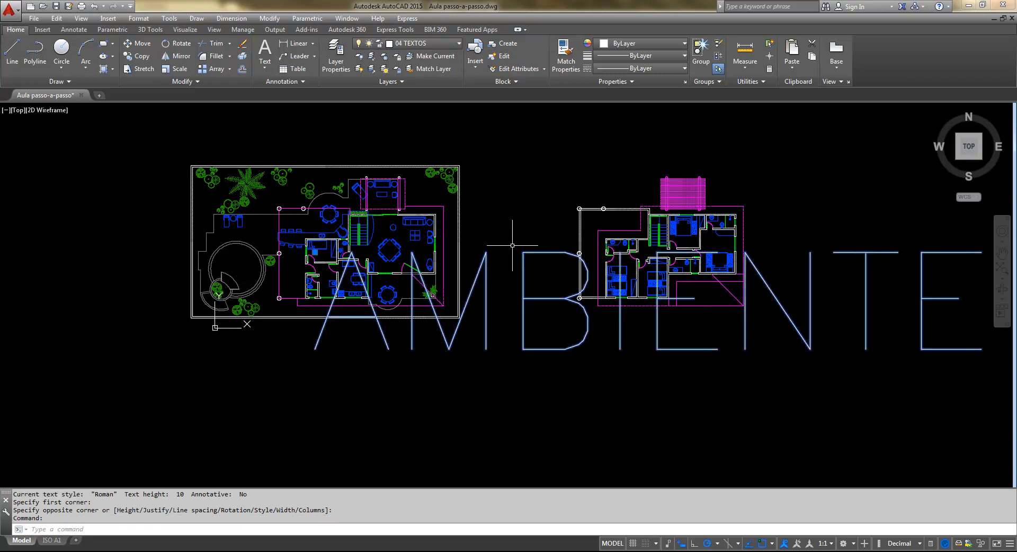
{"action": "left_click", "coordinate": [513, 245]}
{"action": "key", "text": "Delete"}
{"action": "scroll", "coordinate": [321, 252], "scroll_direction": "up", "scroll_amount": 6}
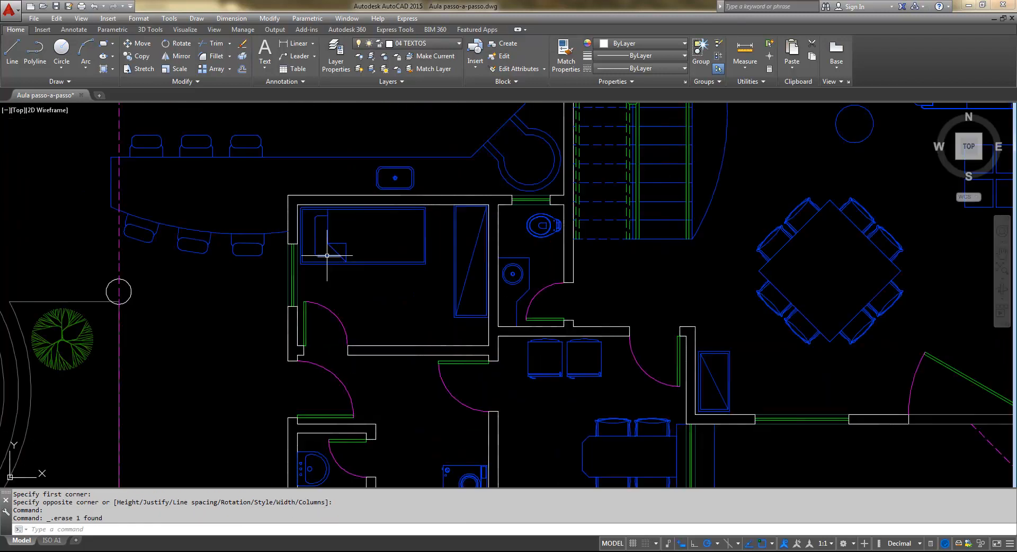
{"action": "scroll", "coordinate": [327, 256], "scroll_direction": "up", "scroll_amount": 2}
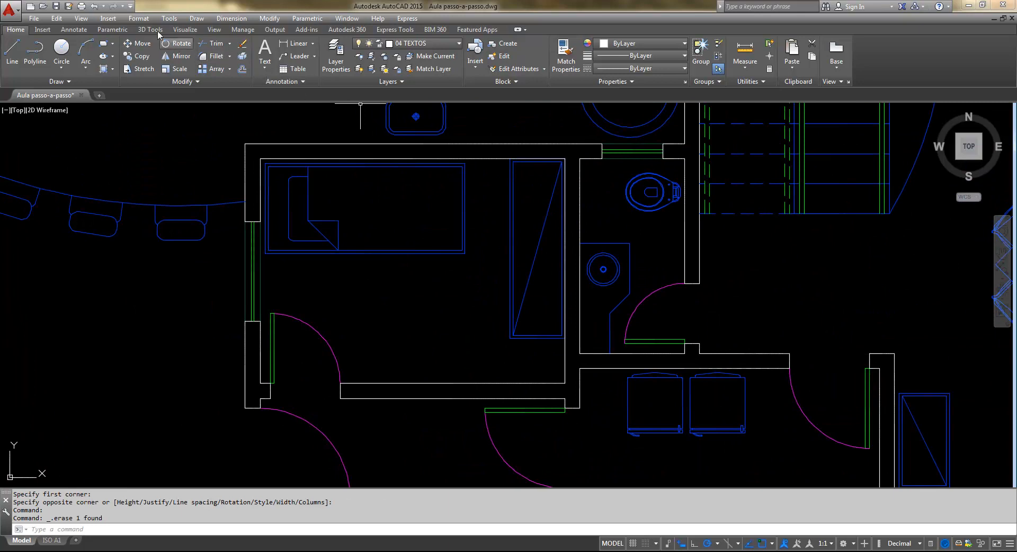
{"action": "left_click", "coordinate": [144, 20]}
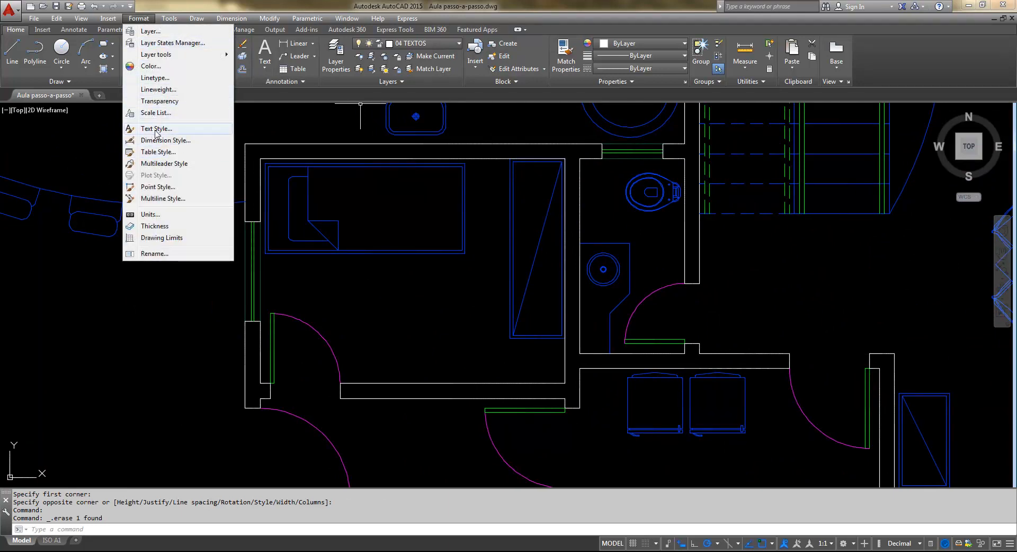
{"action": "left_click", "coordinate": [263, 128]}
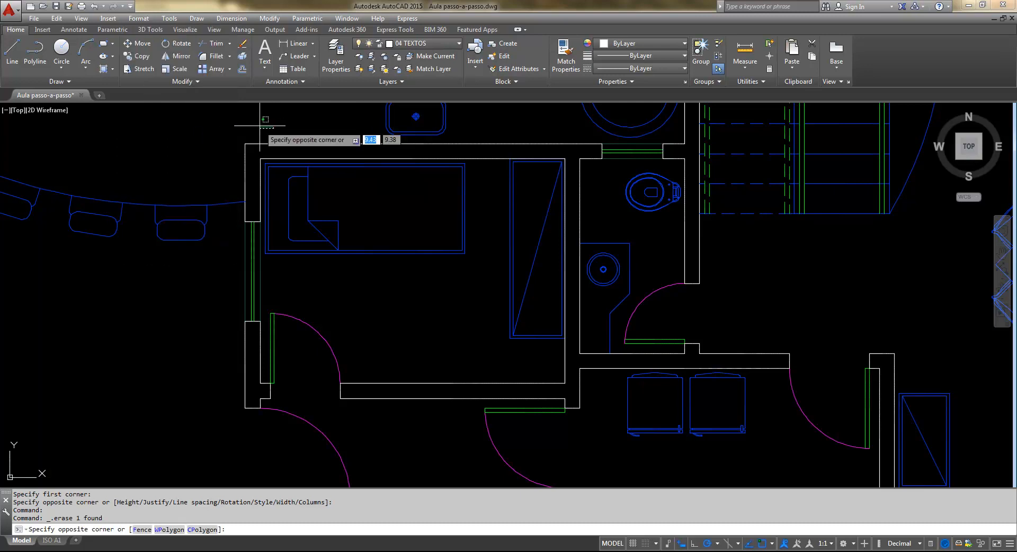
{"action": "key", "text": "Escape"}
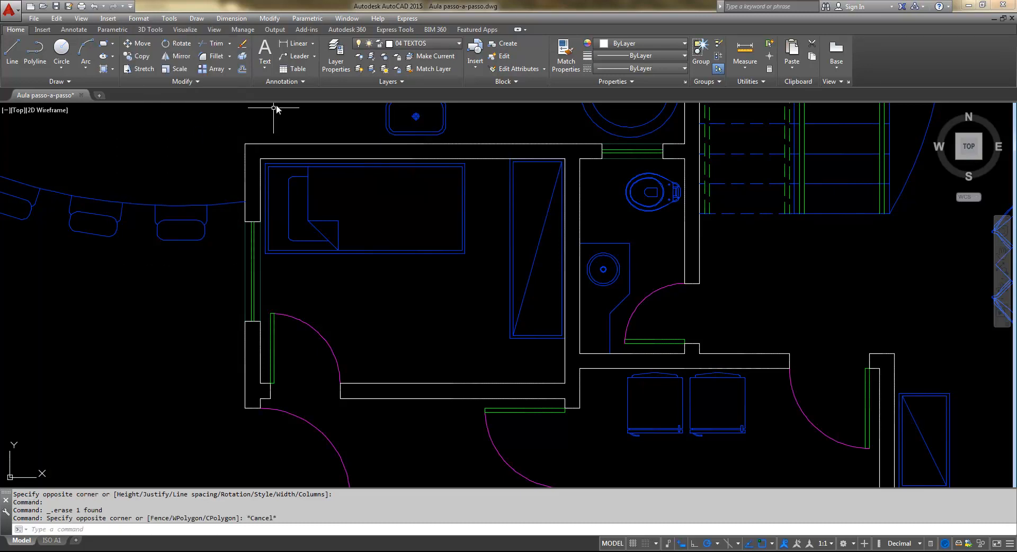
- Create a new text style named "Texto Ambiente" in the Text Style manager
{"action": "left_click", "coordinate": [302, 82]}
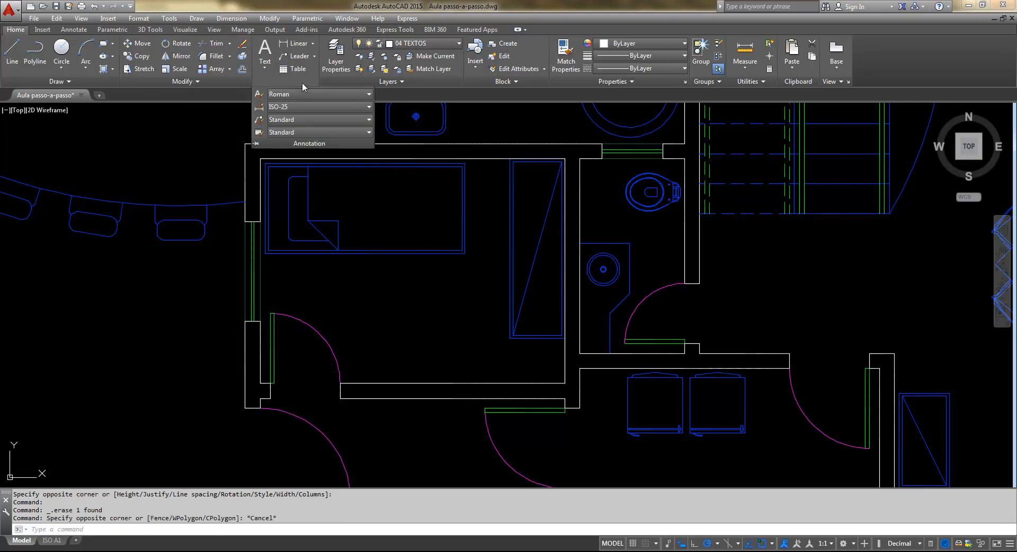
{"action": "left_click", "coordinate": [259, 95]}
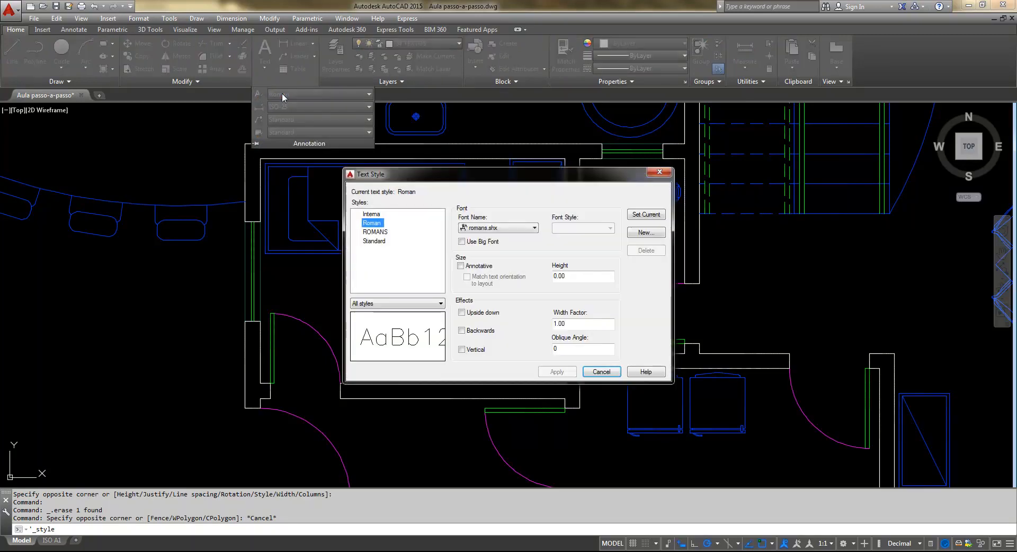
{"action": "left_click_drag", "start_coordinate": [468, 177], "coordinate": [450, 173]}
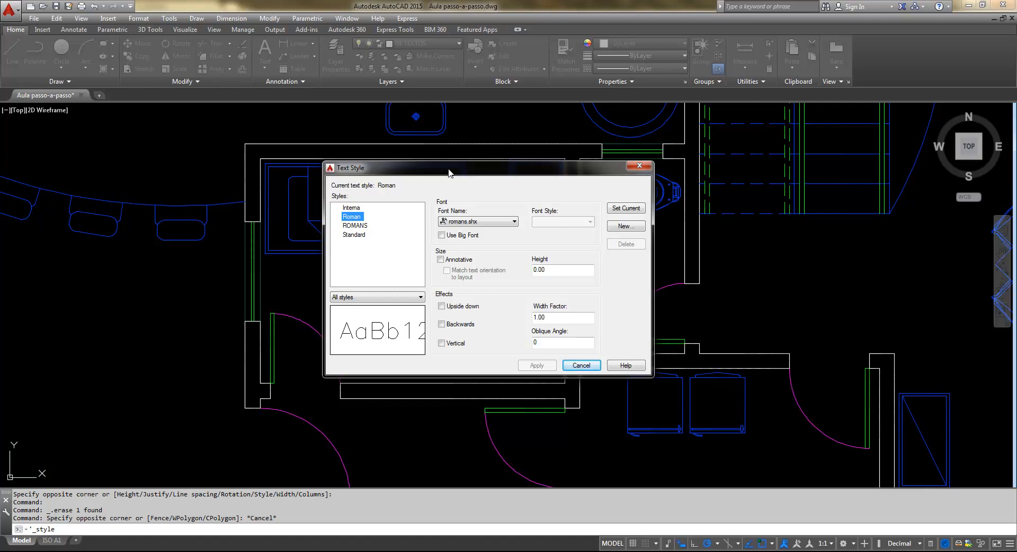
{"action": "left_click", "coordinate": [615, 226]}
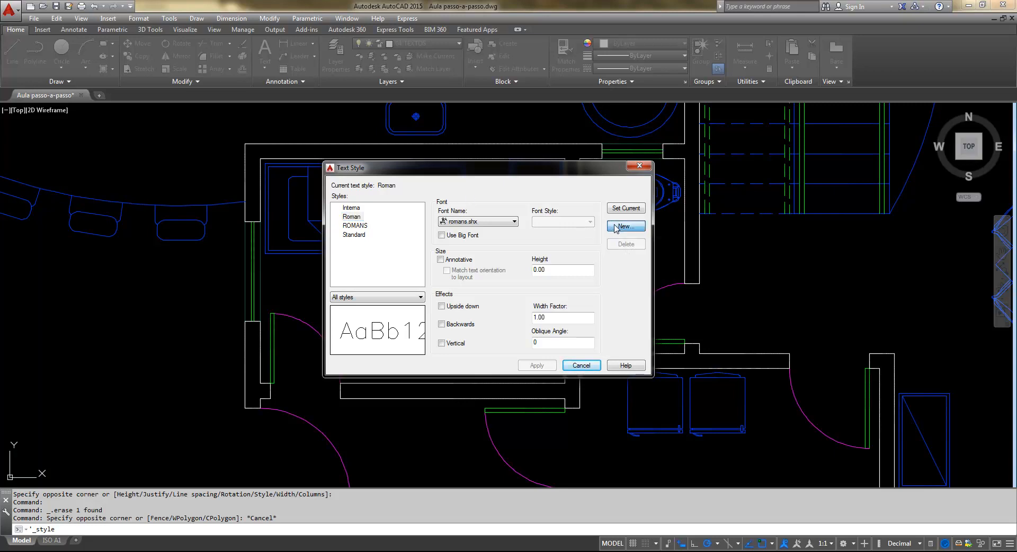
{"action": "type", "text": "tEXTO"}
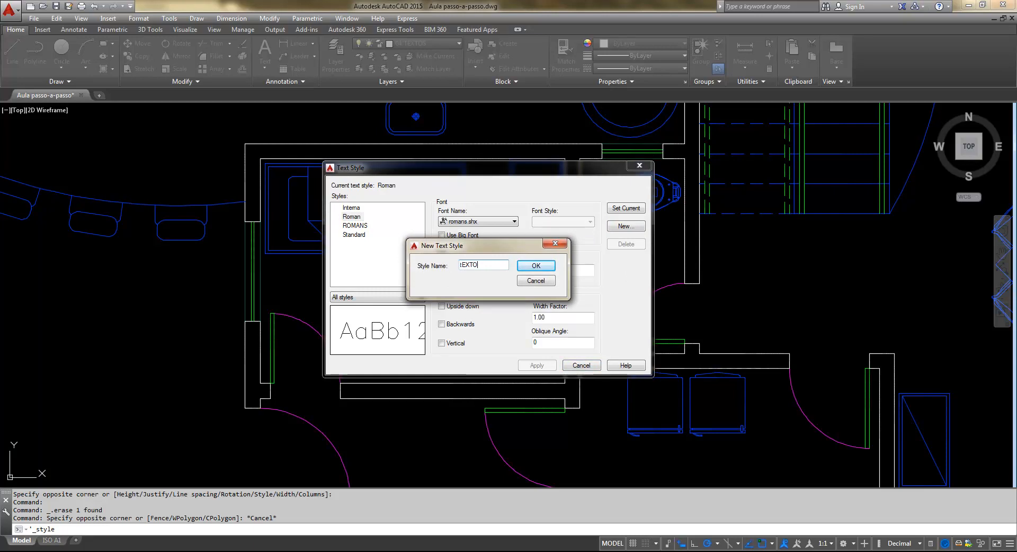
{"action": "key", "text": "BackSpace"}
{"action": "key", "text": "BackSpace"}
{"action": "key", "text": "BackSpace"}
{"action": "key", "text": "BackSpace"}
{"action": "key", "text": "BackSpace"}
{"action": "key", "text": "BackSpace"}
{"action": "type", "text": "Texto Am"}
{"action": "left_click", "coordinate": [546, 267]}
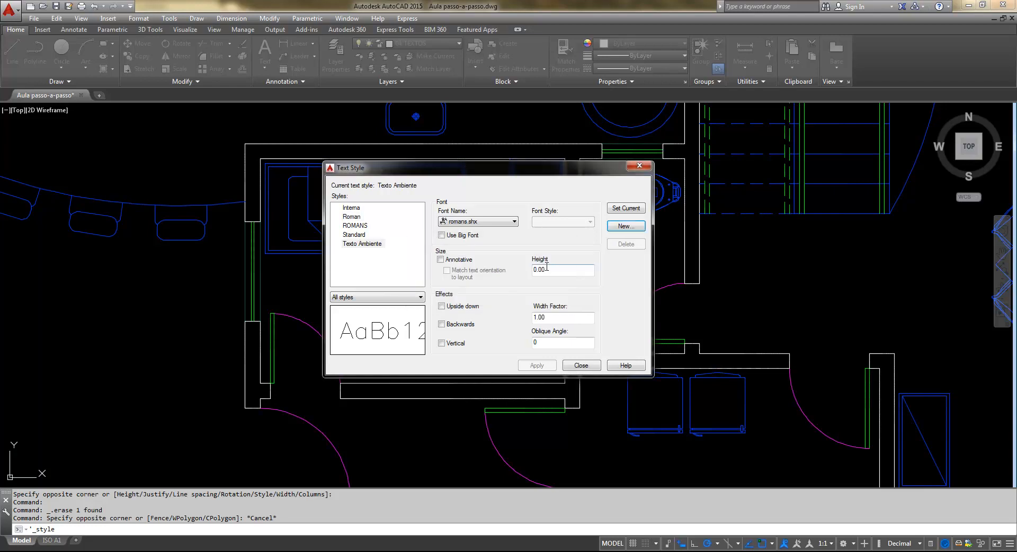
- Give the Texto Ambiente style the Arial font in Regular with a height of 0.15, and apply the changes
{"action": "left_click", "coordinate": [369, 244]}
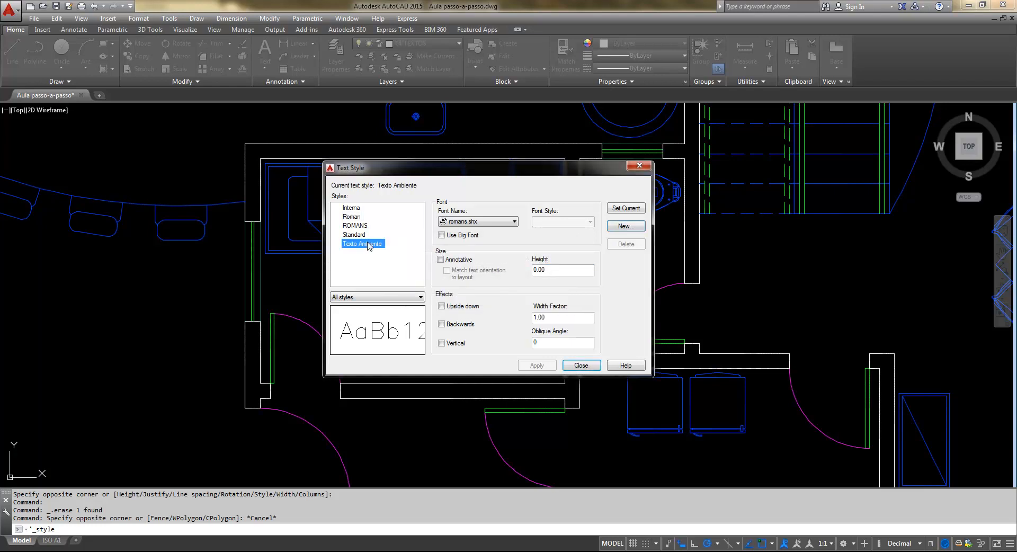
{"action": "left_click", "coordinate": [506, 227]}
{"action": "type", "text": "ar"}
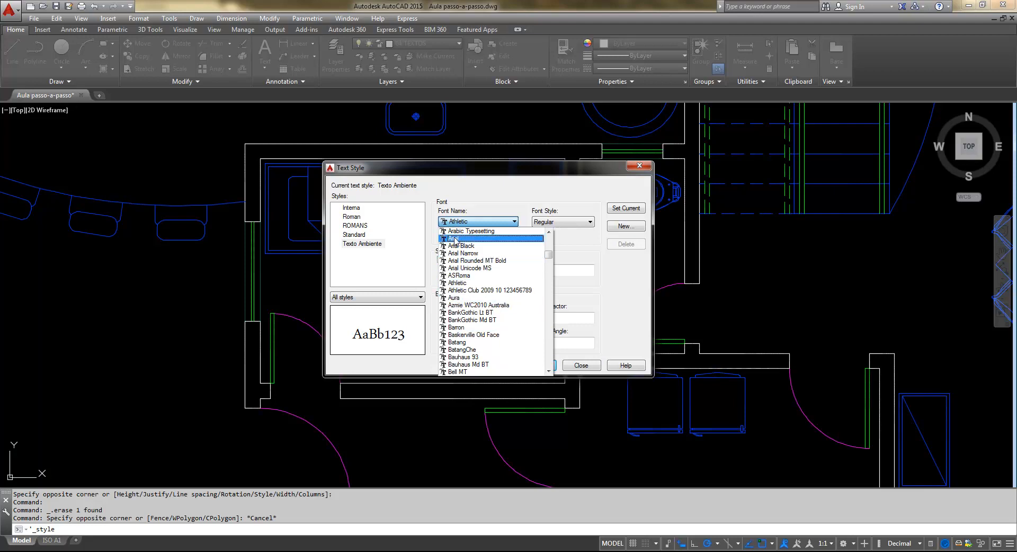
{"action": "left_click", "coordinate": [474, 238]}
{"action": "left_click", "coordinate": [541, 269]}
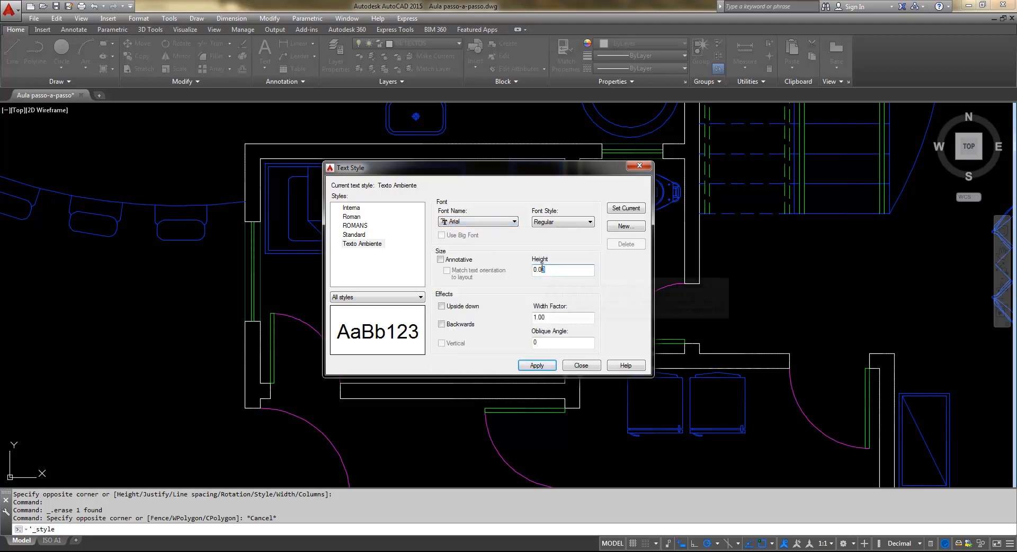
{"action": "left_click_drag", "start_coordinate": [542, 268], "coordinate": [540, 270]}
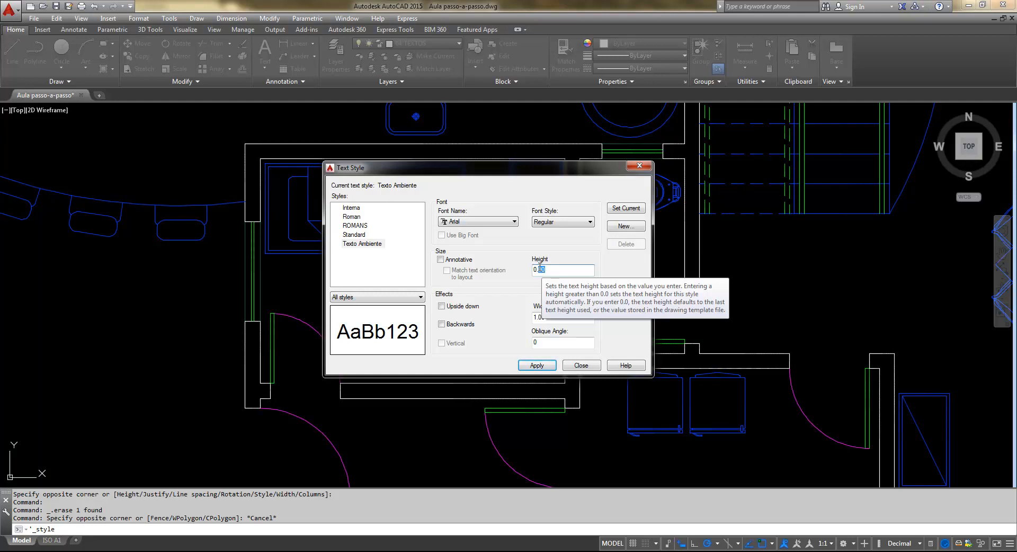
{"action": "type", "text": "15"}
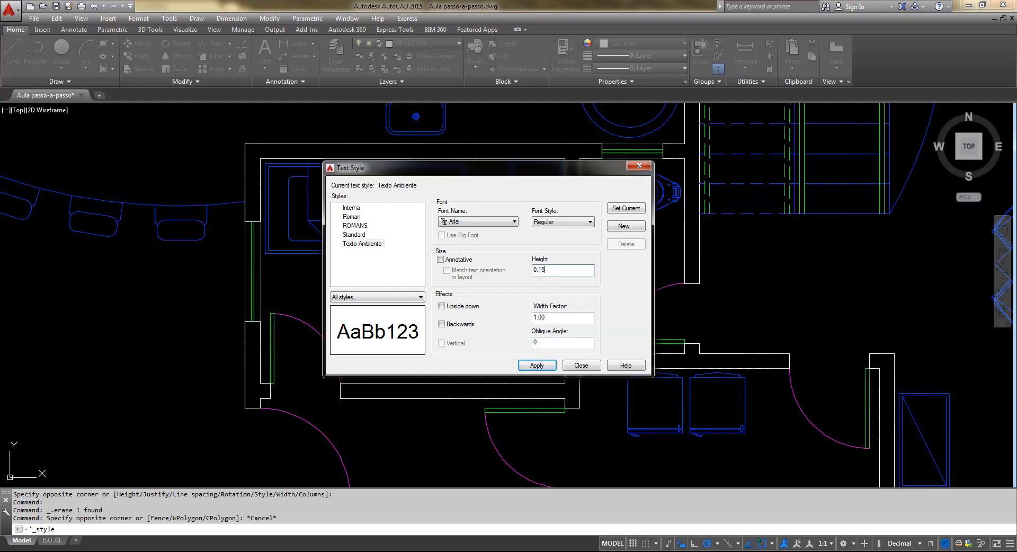
{"action": "left_click", "coordinate": [582, 225]}
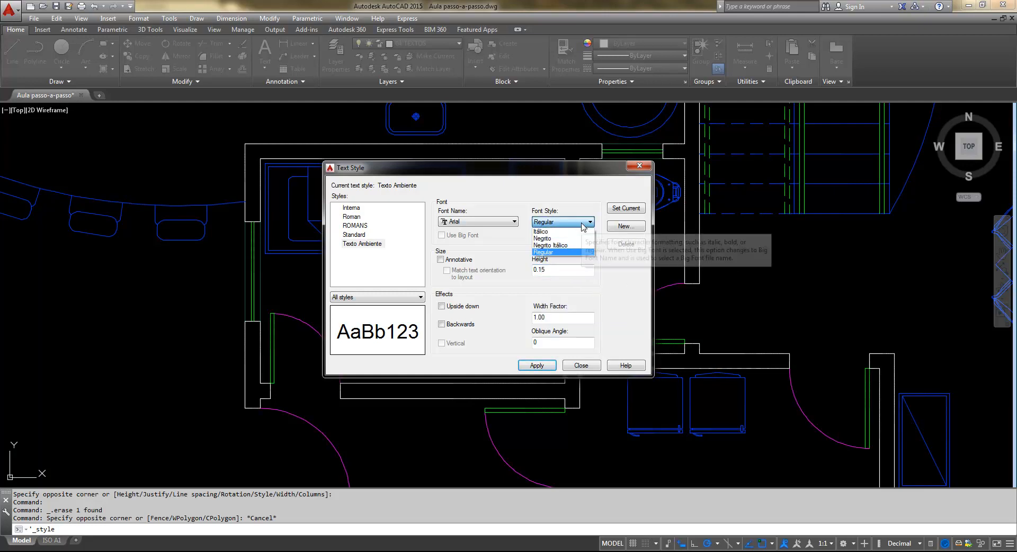
{"action": "left_click", "coordinate": [574, 224]}
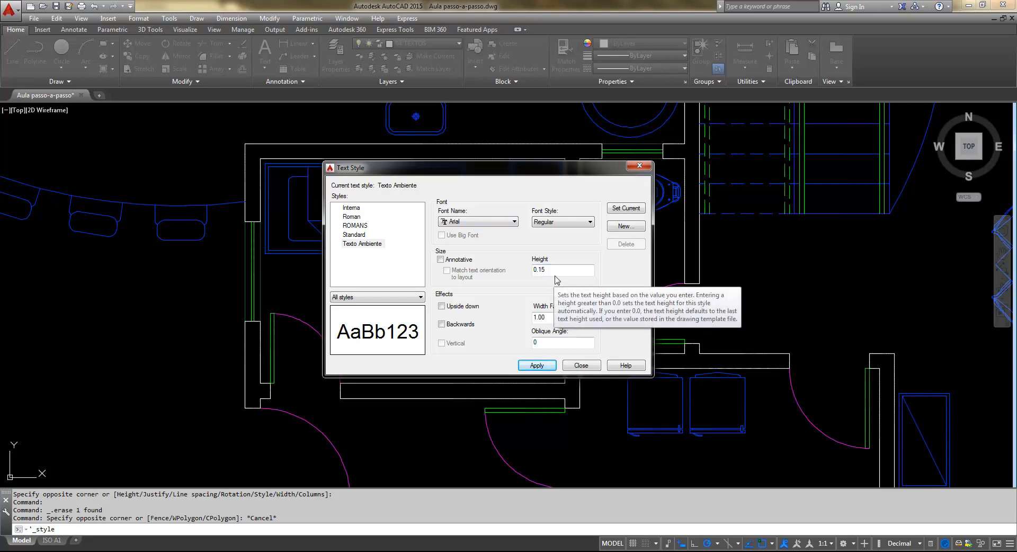
{"action": "left_click", "coordinate": [538, 365]}
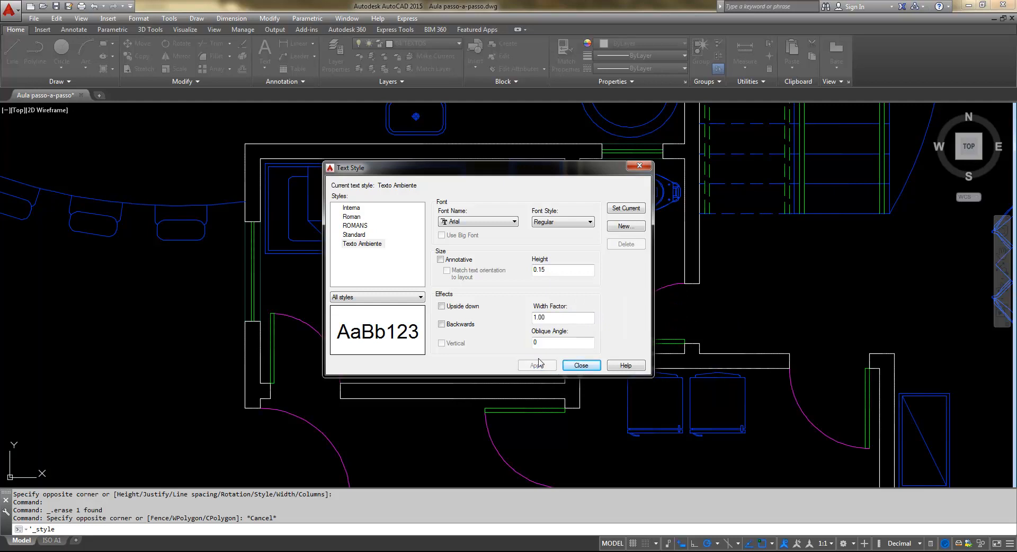
- Create a second text style named "Texto Áreas" based on the Texto Ambiente settings
{"action": "left_click", "coordinate": [620, 228]}
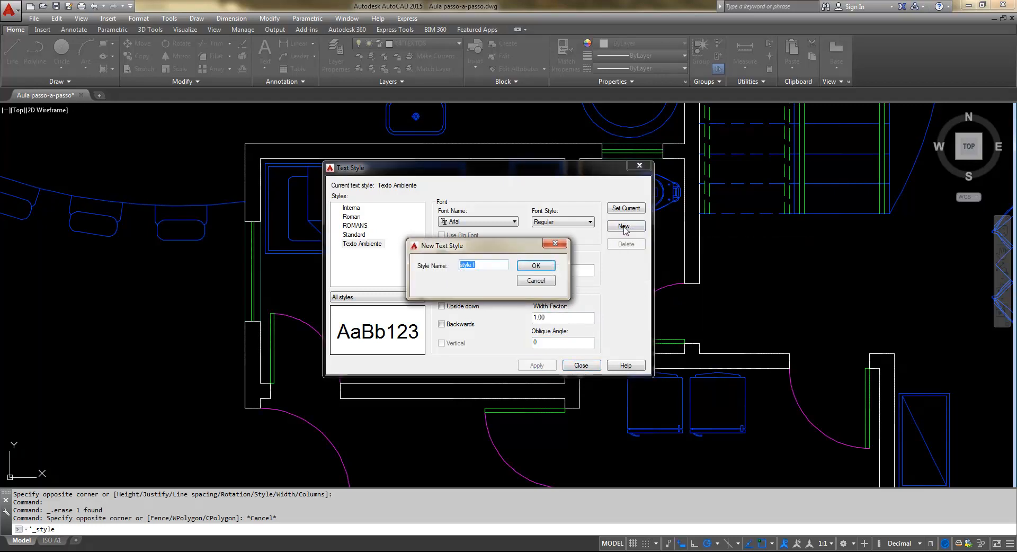
{"action": "type", "text": "Texd"}
{"action": "key", "text": "BackSpace"}
{"action": "key", "text": "BackSpace"}
{"action": "type", "text": "´A"}
{"action": "type", "text": "reas"}
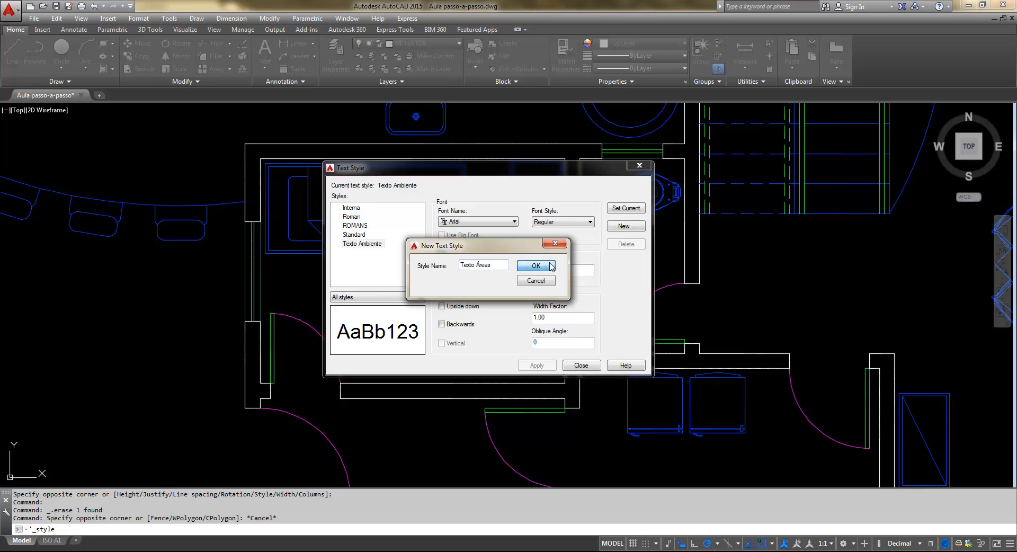
{"action": "left_click", "coordinate": [551, 267]}
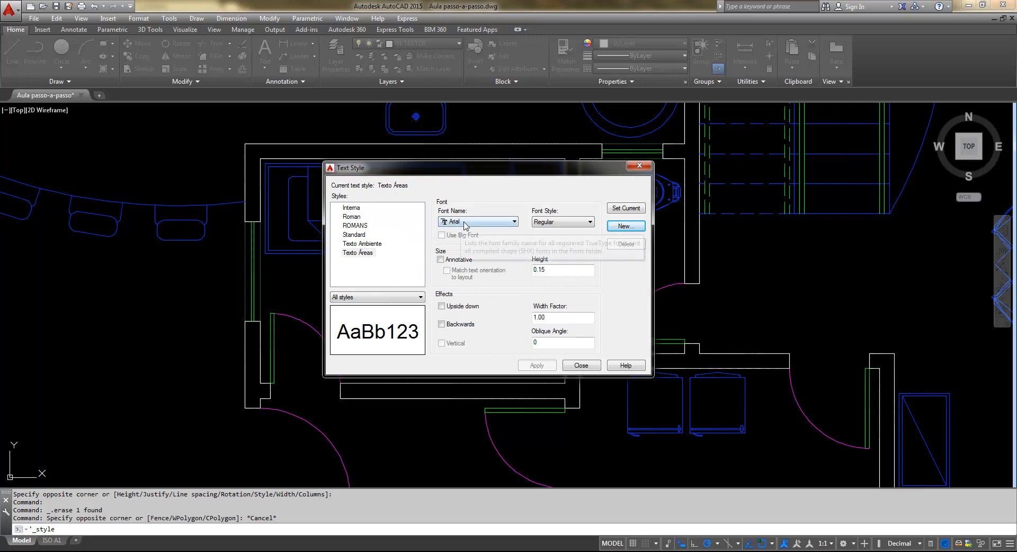
- Set the height of the Texto Áreas style to 0.11 and apply the change
{"action": "left_click", "coordinate": [550, 270]}
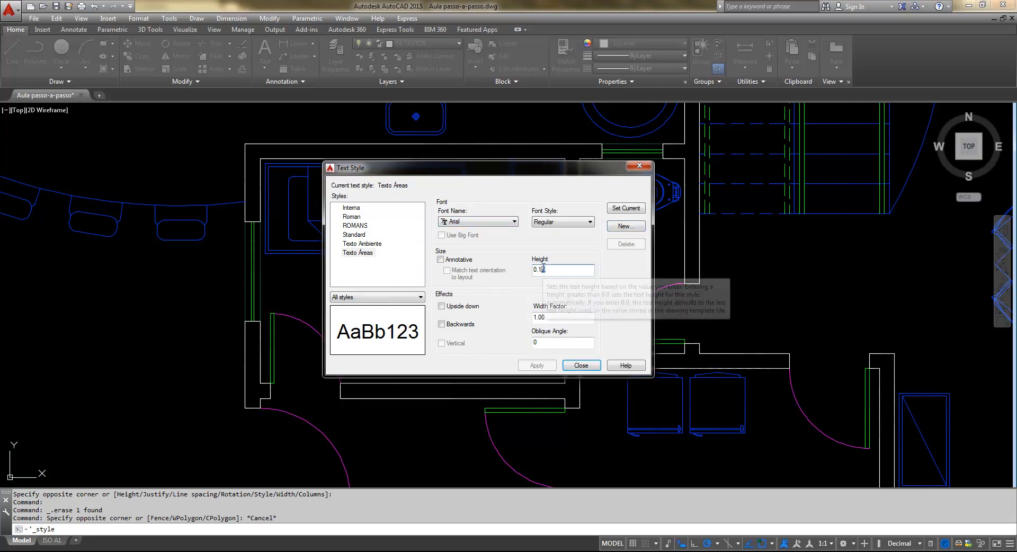
{"action": "type", "text": "1"}
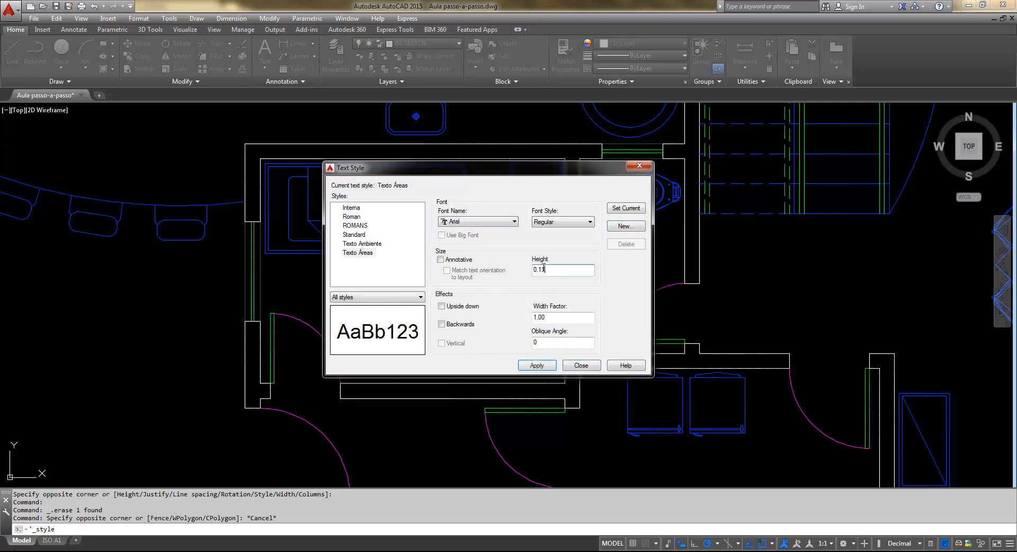
{"action": "left_click", "coordinate": [537, 366]}
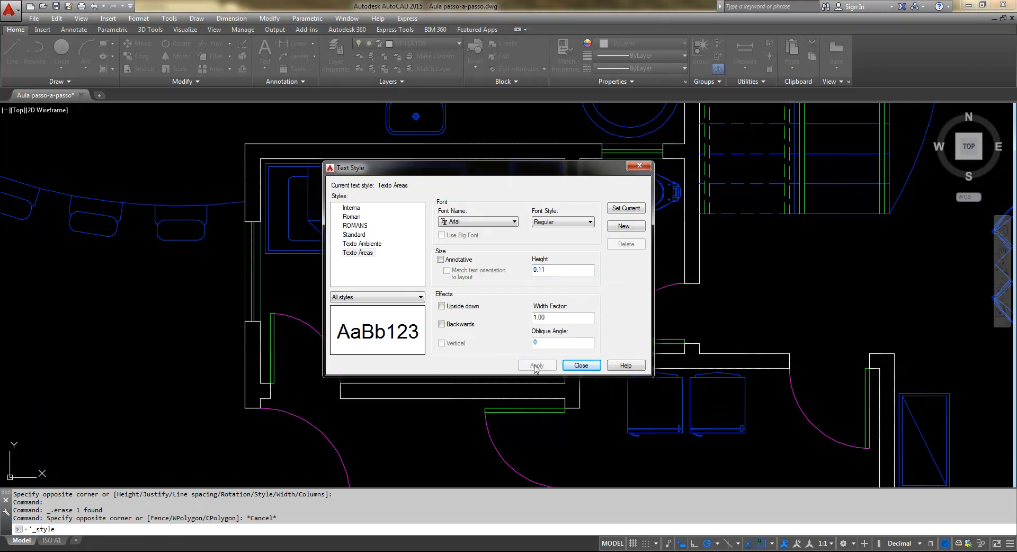
- Create a third text style named "Texto Esquadrias" based on the Texto Áreas settings
{"action": "left_click", "coordinate": [625, 226]}
{"action": "type", "text": "Text"}
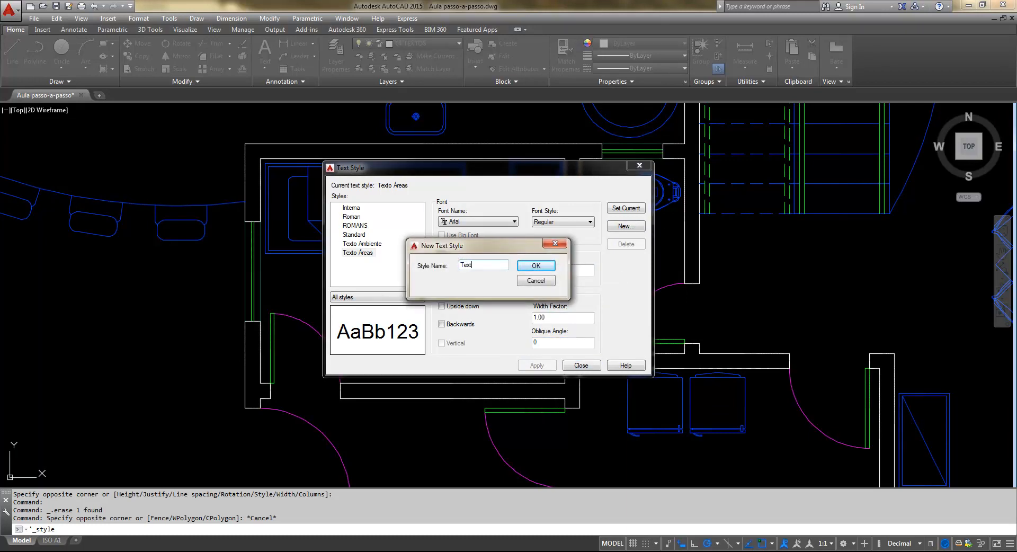
{"action": "type", "text": "o Esuqad"}
{"action": "key", "text": "BackSpace"}
{"action": "key", "text": "BackSpace"}
{"action": "key", "text": "BackSpace"}
{"action": "type", "text": "quadr"}
{"action": "left_click", "coordinate": [541, 266]}
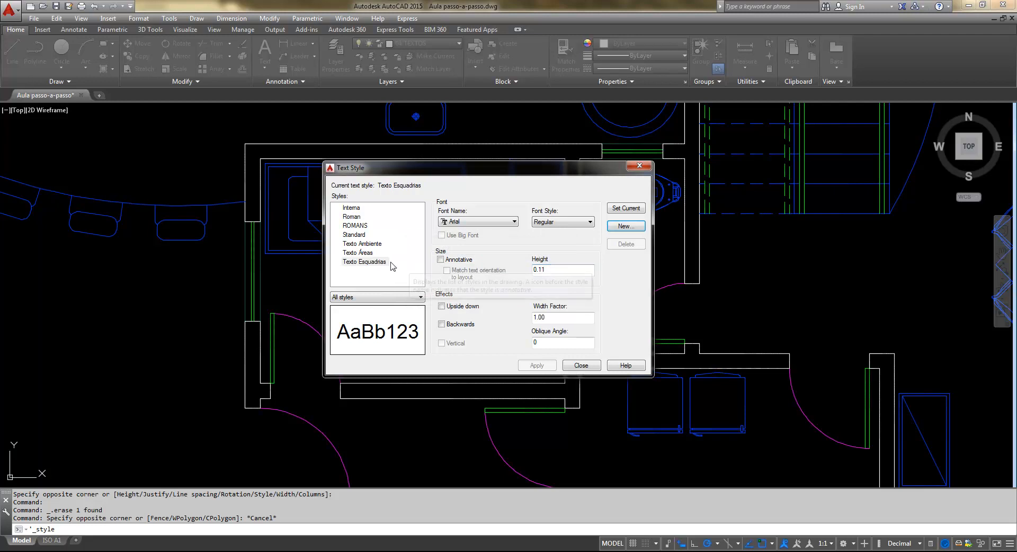
- Set the height of the Texto Esquadrias style to 0.10, apply it and close the Text Style manager
{"action": "left_click", "coordinate": [542, 270]}
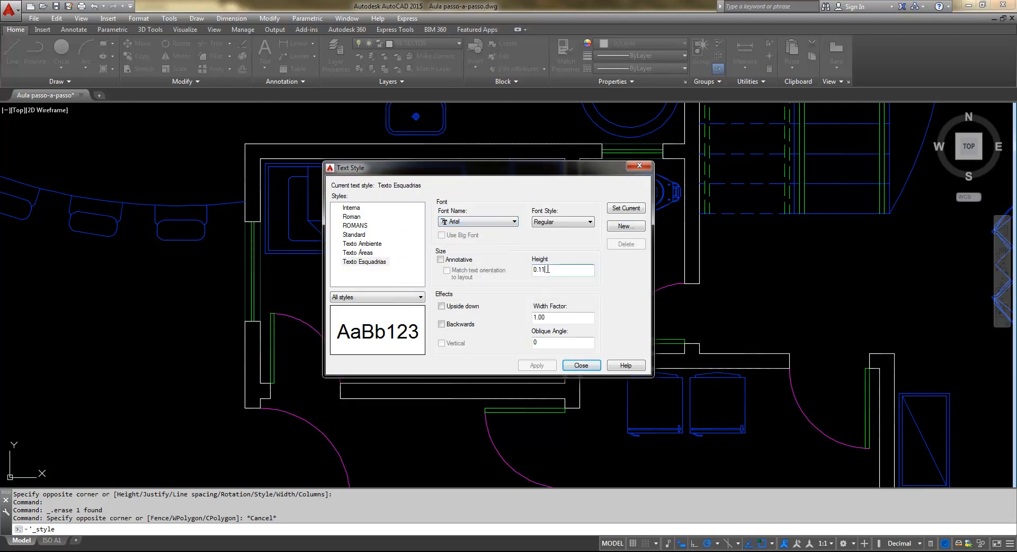
{"action": "type", "text": "0"}
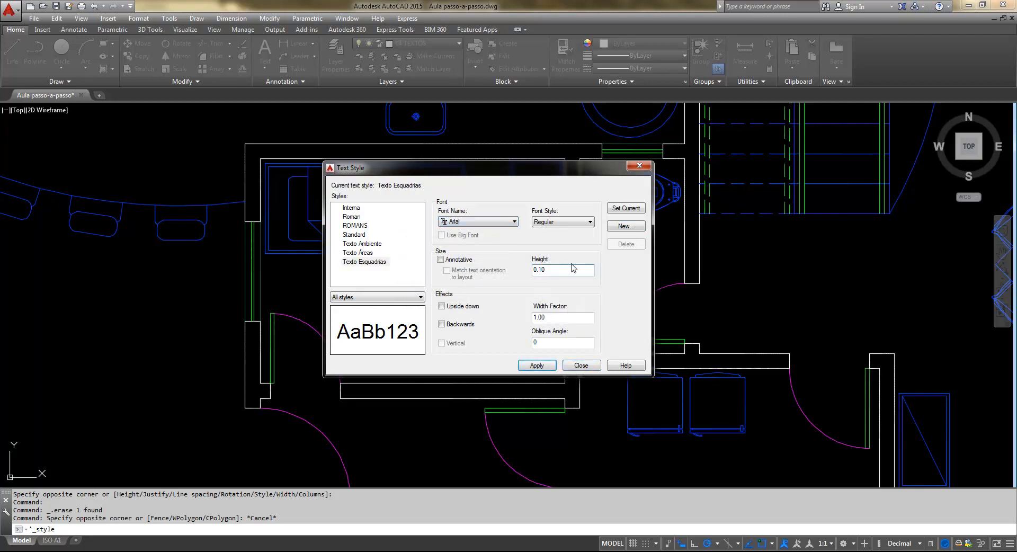
{"action": "left_click", "coordinate": [546, 367]}
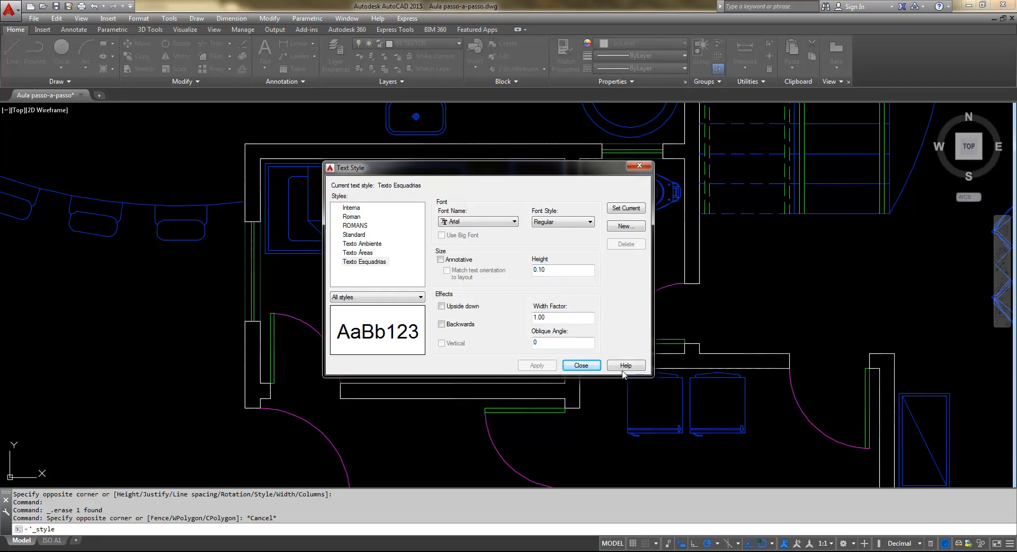
{"action": "left_click", "coordinate": [581, 365]}
{"action": "mouse_move", "coordinate": [428, 312]}
{"action": "middle_mouse_down"}
{"action": "mouse_move", "coordinate": [455, 323]}
{"action": "mouse_move", "coordinate": [425, 325]}
{"action": "middle_mouse_up"}
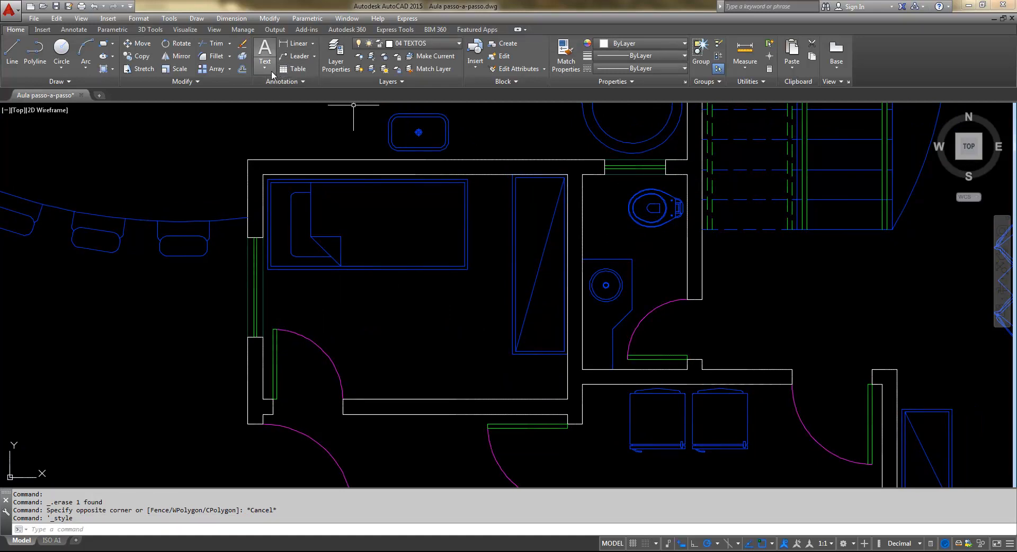
{"action": "left_click", "coordinate": [272, 71]}
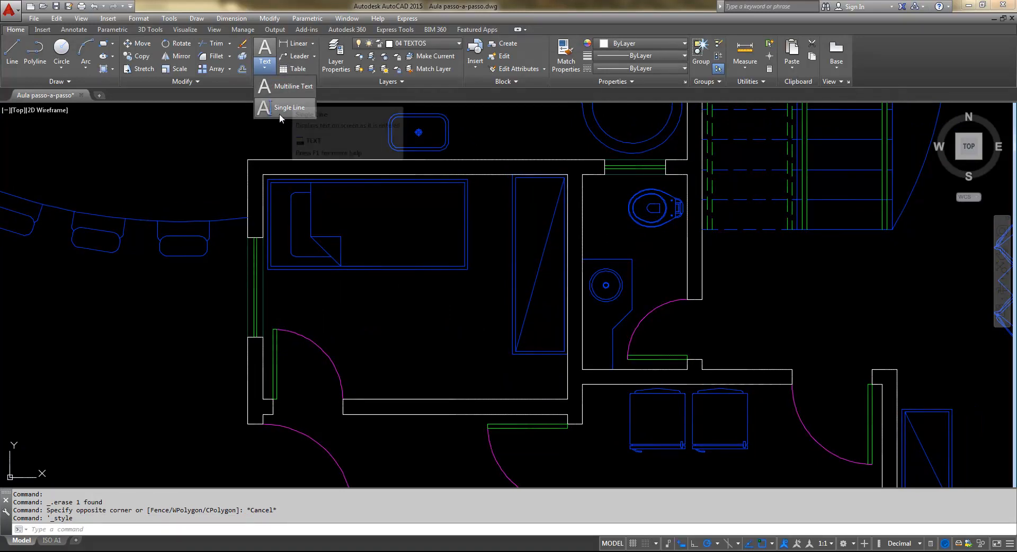
{"action": "left_click", "coordinate": [294, 87]}
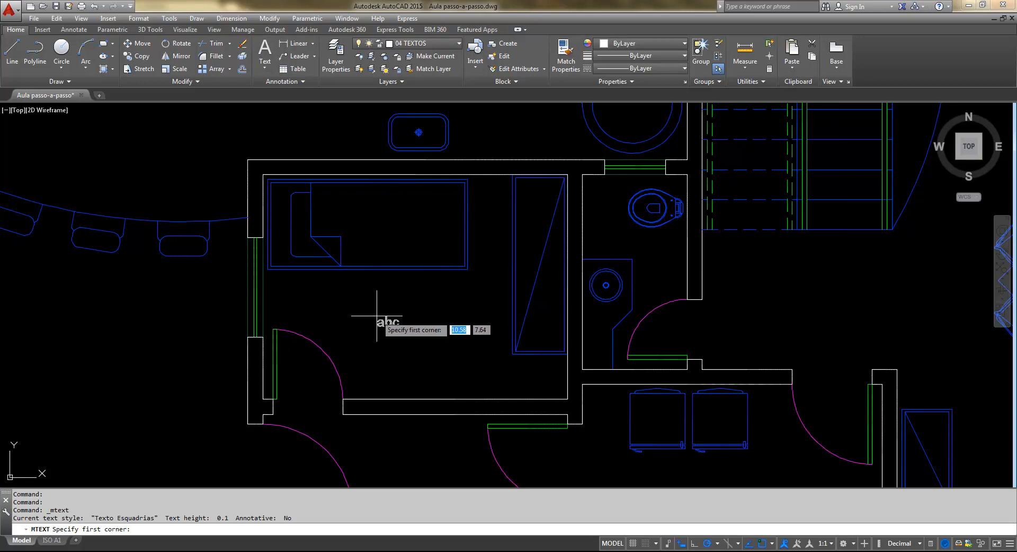
{"action": "left_click", "coordinate": [377, 316]}
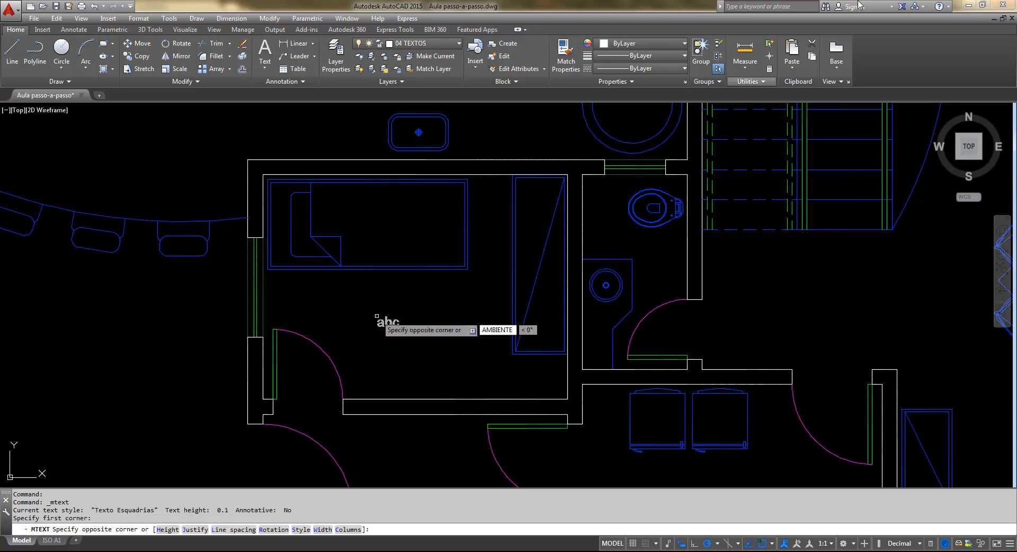
{"action": "left_click", "coordinate": [453, 357]}
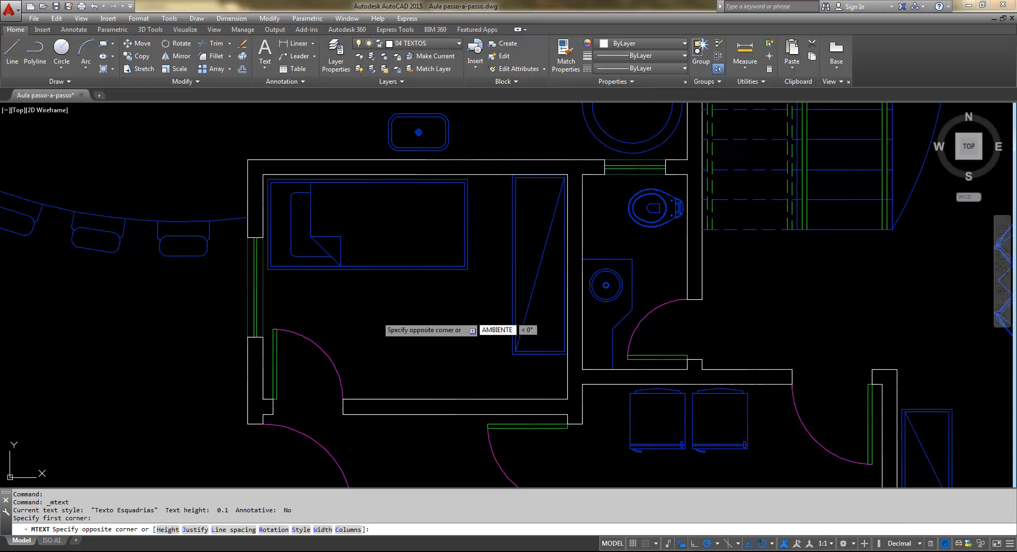
{"action": "key", "text": "Escape"}
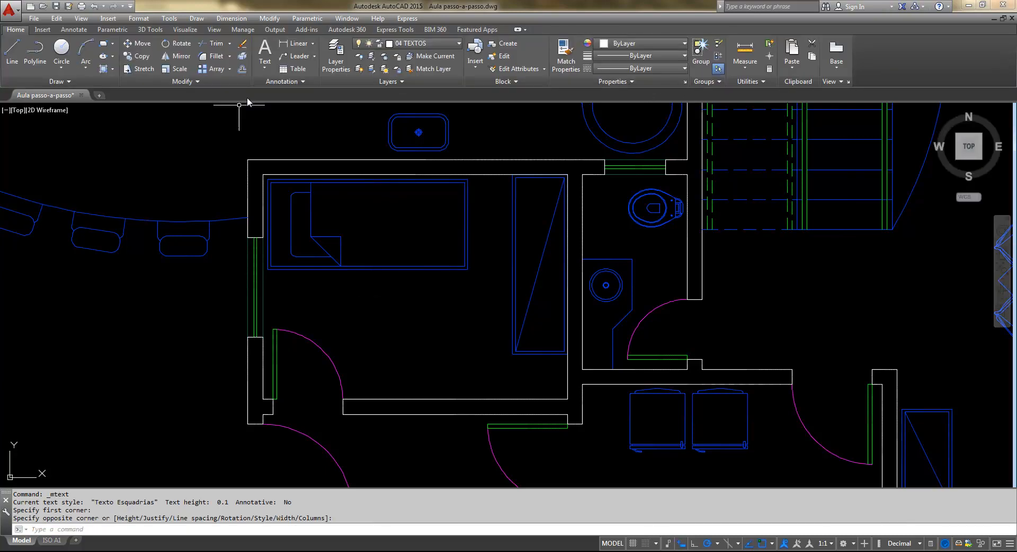
- Place a multiline text reading "AMBIENTE" in the Texto Esquadrias style below the bed in the bedroom
{"action": "left_click", "coordinate": [265, 50]}
{"action": "left_click", "coordinate": [386, 342]}
{"action": "left_click", "coordinate": [386, 337]}
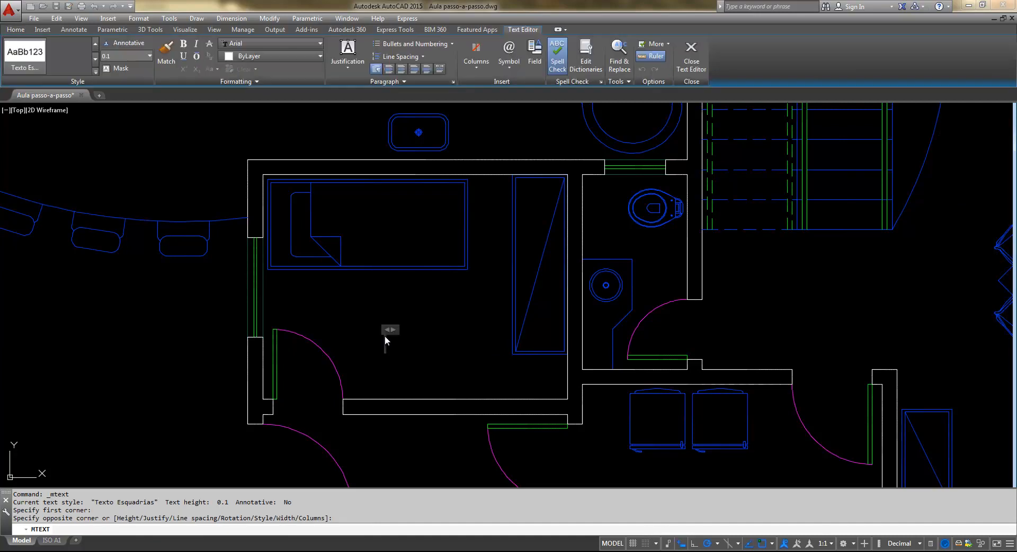
{"action": "type", "text": "AMBIENTE"}
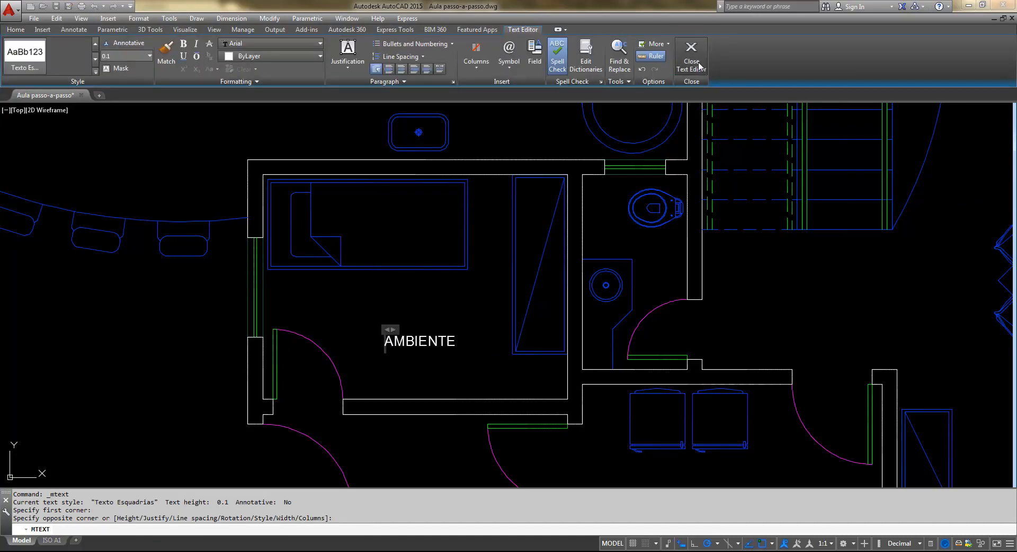
{"action": "left_click", "coordinate": [700, 67]}
- Move the small "AMBIENTE" text closer to the bed and delete it
{"action": "left_click", "coordinate": [418, 342]}
{"action": "left_click", "coordinate": [385, 336]}
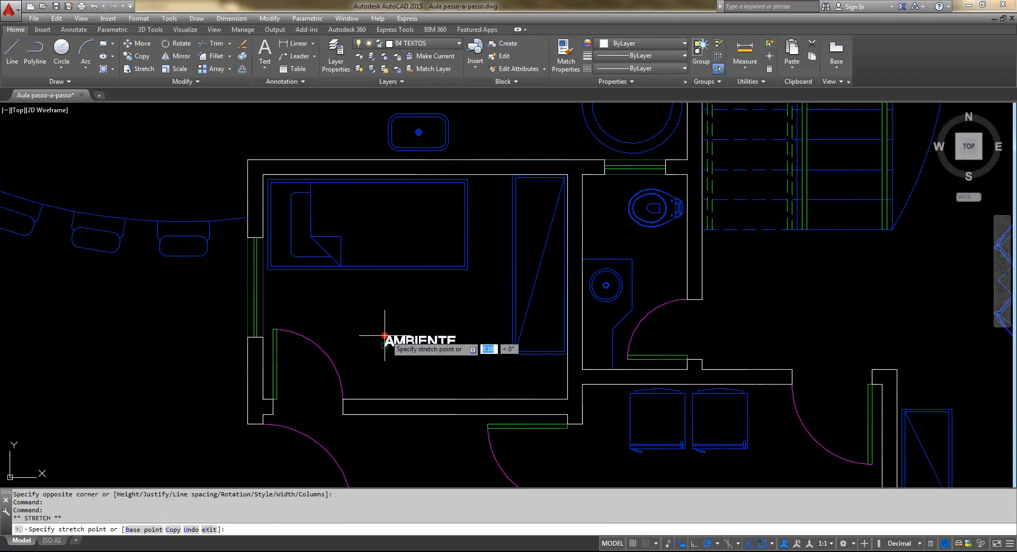
{"action": "left_click", "coordinate": [359, 298]}
{"action": "scroll", "coordinate": [355, 296], "scroll_direction": "up", "scroll_amount": 3}
{"action": "scroll", "coordinate": [424, 313], "scroll_direction": "down", "scroll_amount": 1}
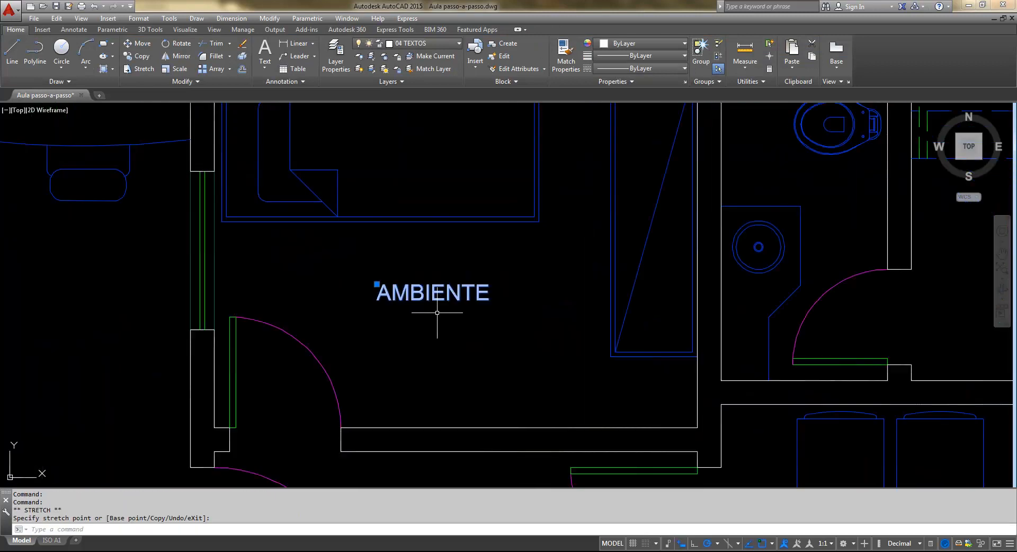
{"action": "key", "text": "Delete"}
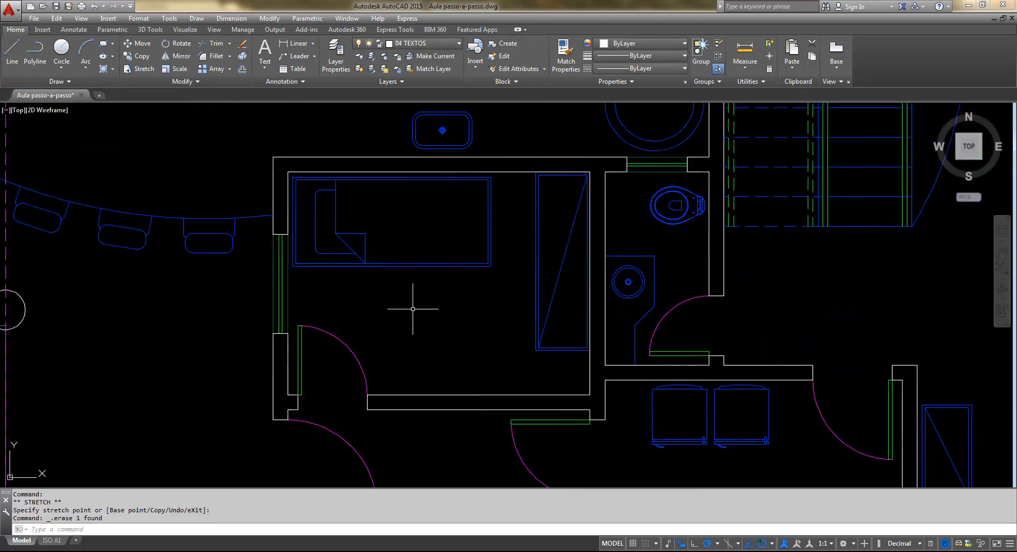
- Make Texto Ambiente the current text style
{"action": "scroll", "coordinate": [411, 295], "scroll_direction": "down", "scroll_amount": 2}
{"action": "scroll", "coordinate": [504, 287], "scroll_direction": "up", "scroll_amount": 2}
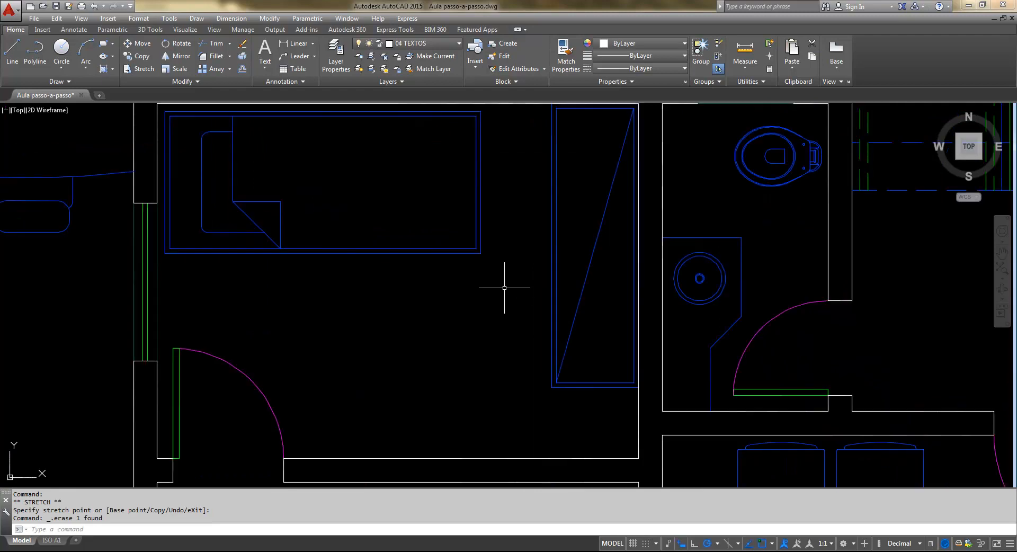
{"action": "left_click", "coordinate": [308, 82]}
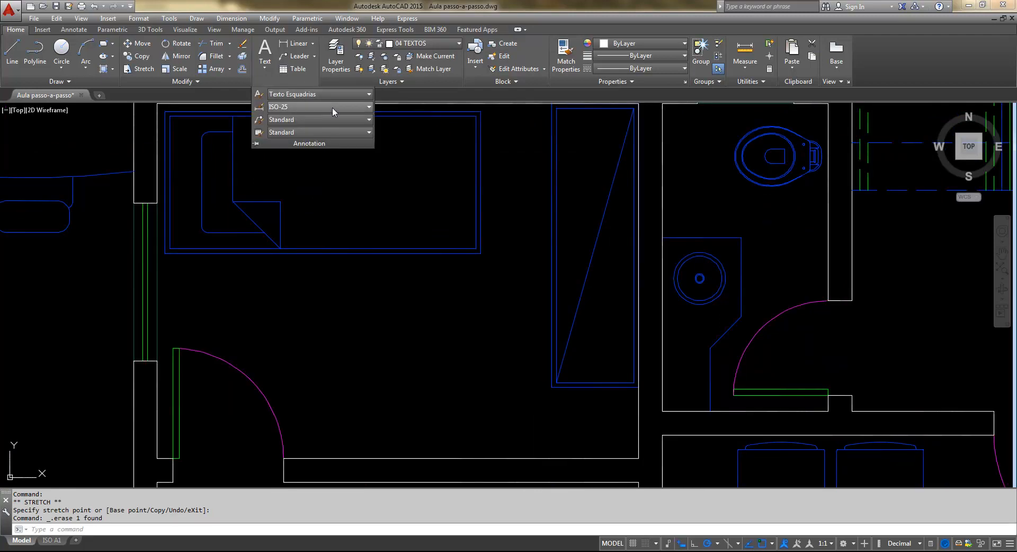
{"action": "left_click", "coordinate": [349, 98]}
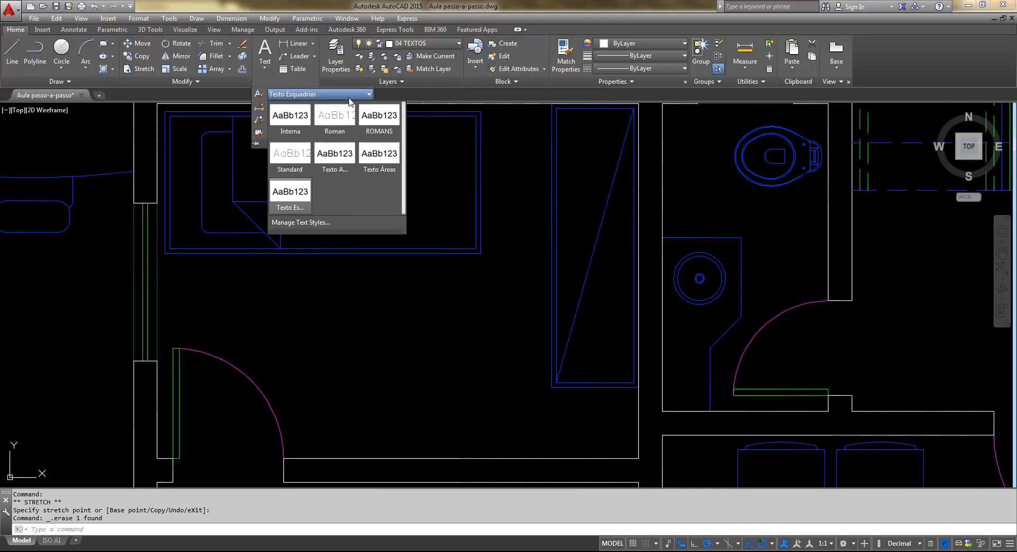
{"action": "left_click", "coordinate": [338, 155]}
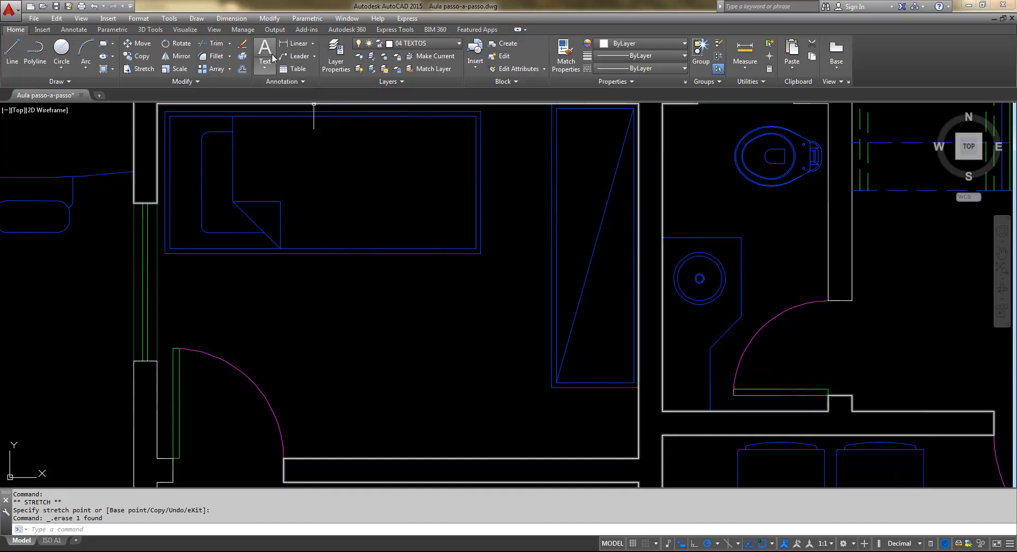
- Place a multiline text reading "AMBIENTE" in the Texto Ambiente style in the free space below the bed
{"action": "left_click", "coordinate": [265, 66]}
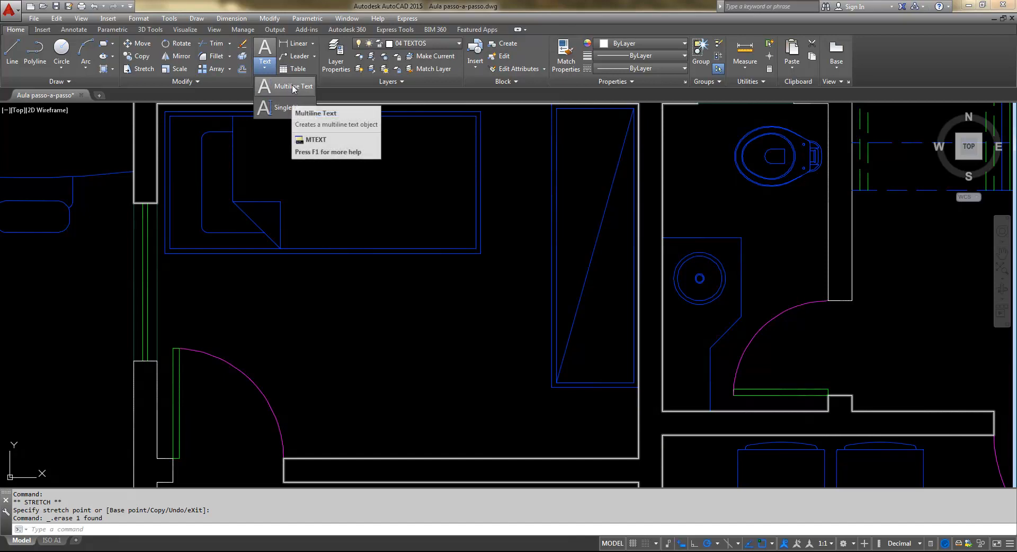
{"action": "middle_click_drag", "start_coordinate": [421, 321], "coordinate": [428, 322]}
{"action": "left_click", "coordinate": [265, 50]}
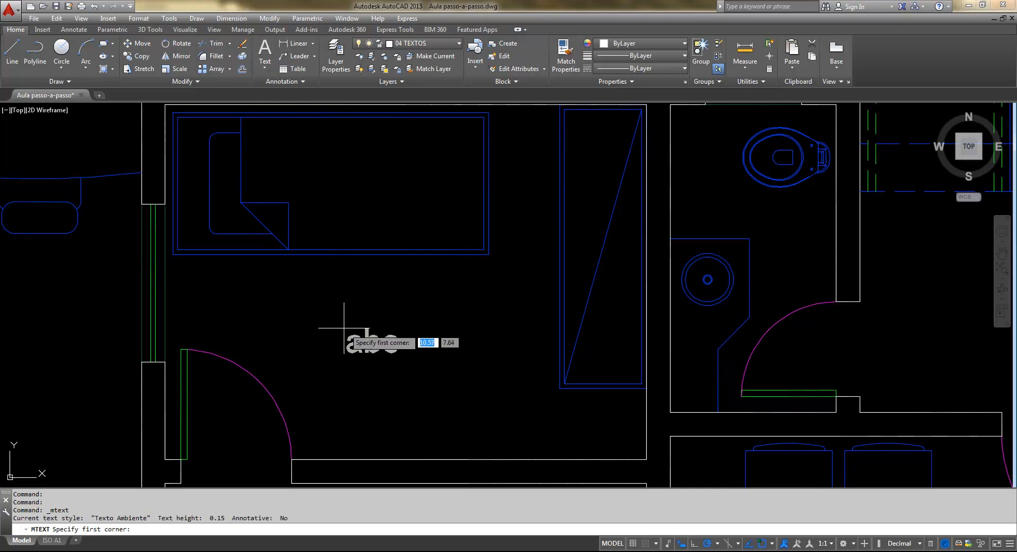
{"action": "left_click", "coordinate": [265, 73]}
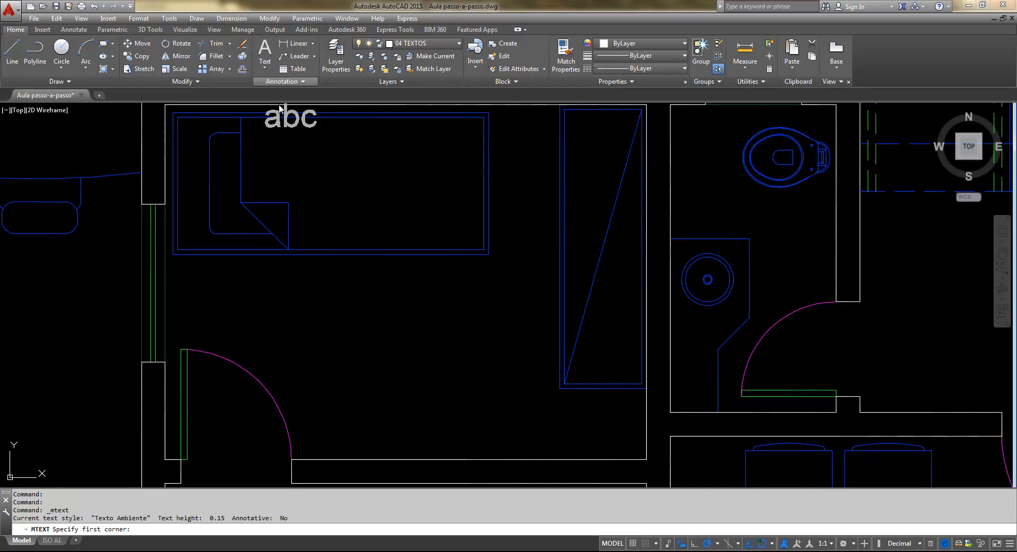
{"action": "left_click", "coordinate": [321, 309]}
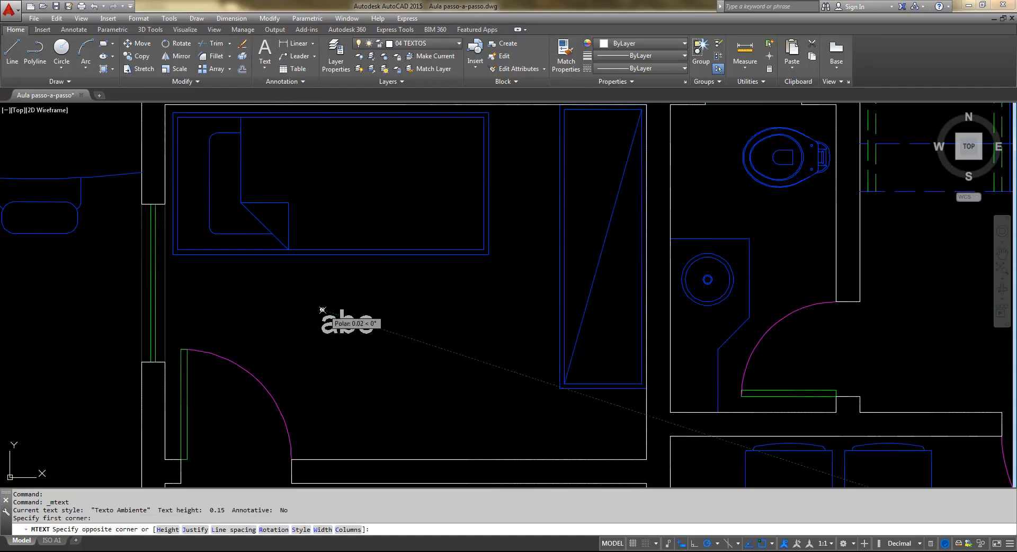
{"action": "left_click", "coordinate": [321, 310]}
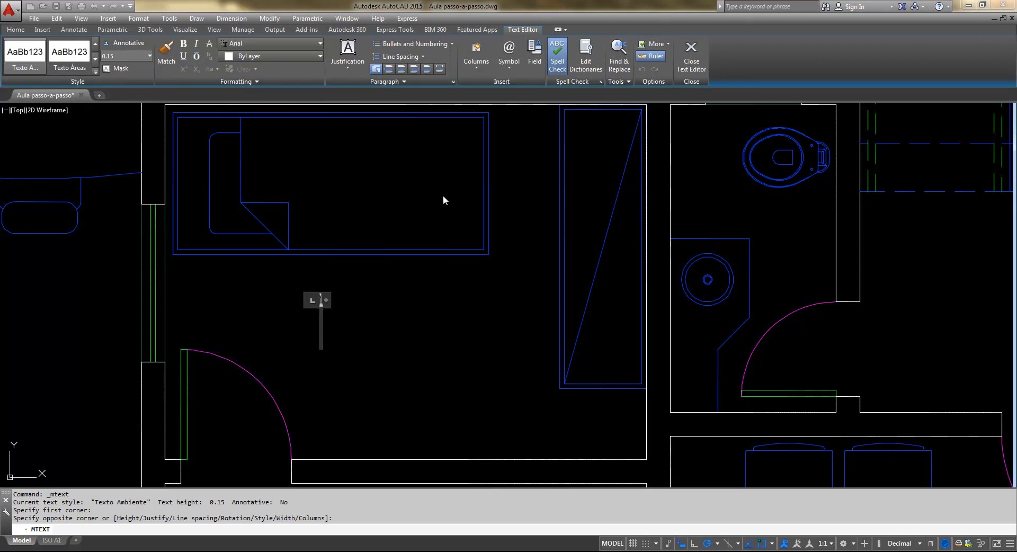
{"action": "type", "text": "AMB"}
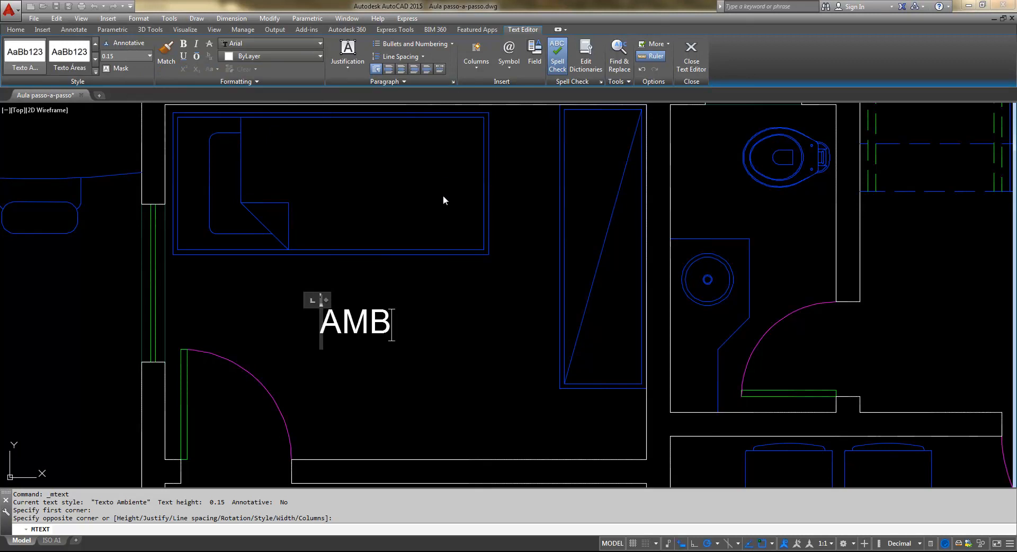
{"action": "type", "text": "IENTE"}
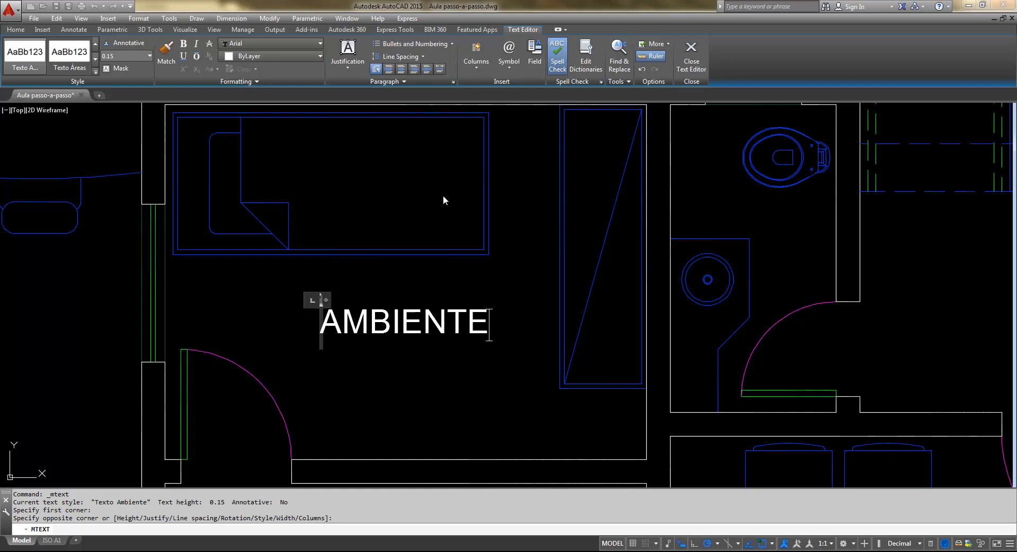
{"action": "left_click", "coordinate": [697, 49]}
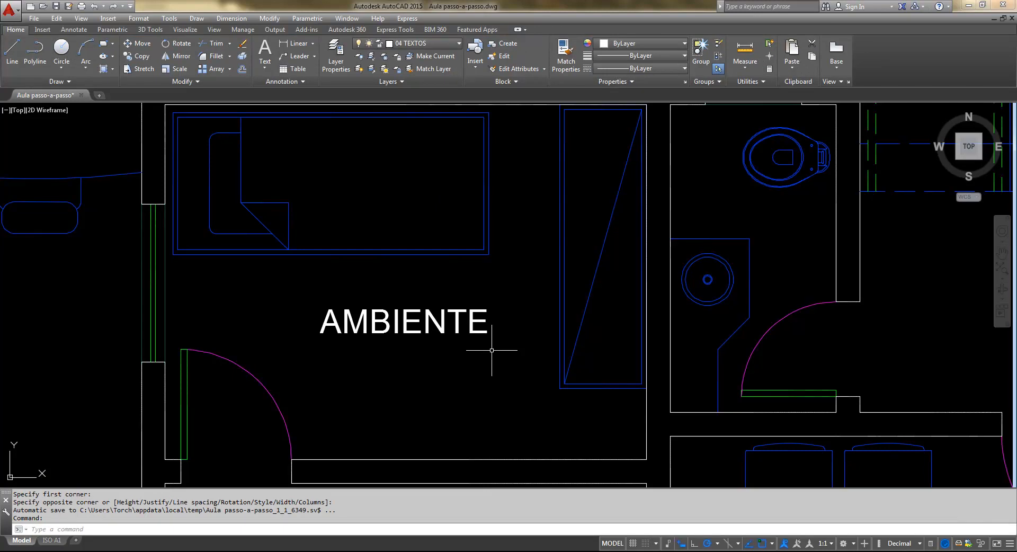
- Reposition the "AMBIENTE" text by its insertion point within the bedroom, leaving it between the bed and the lower wall
{"action": "left_click", "coordinate": [486, 312]}
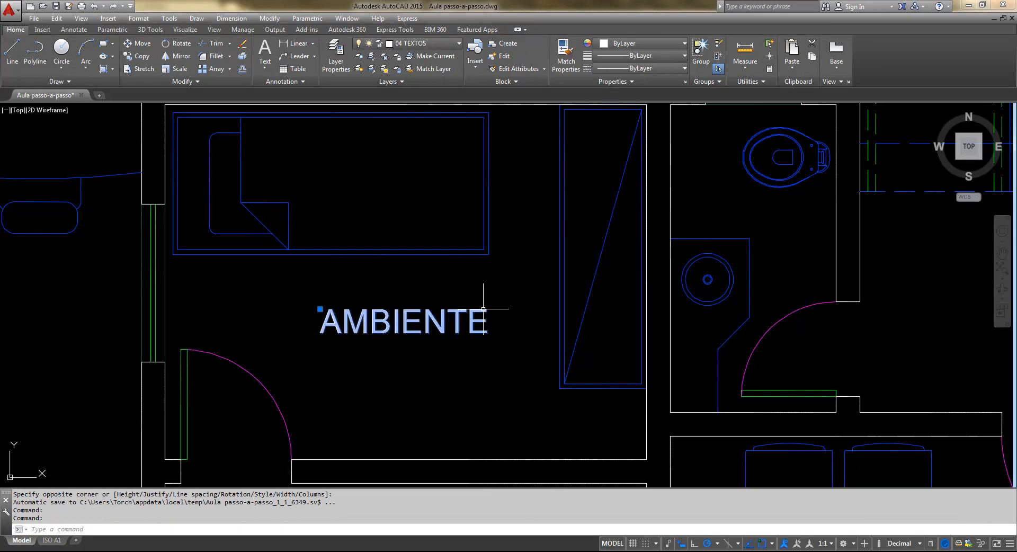
{"action": "left_click", "coordinate": [320, 309]}
{"action": "left_click", "coordinate": [224, 277]}
{"action": "left_click", "coordinate": [224, 277]}
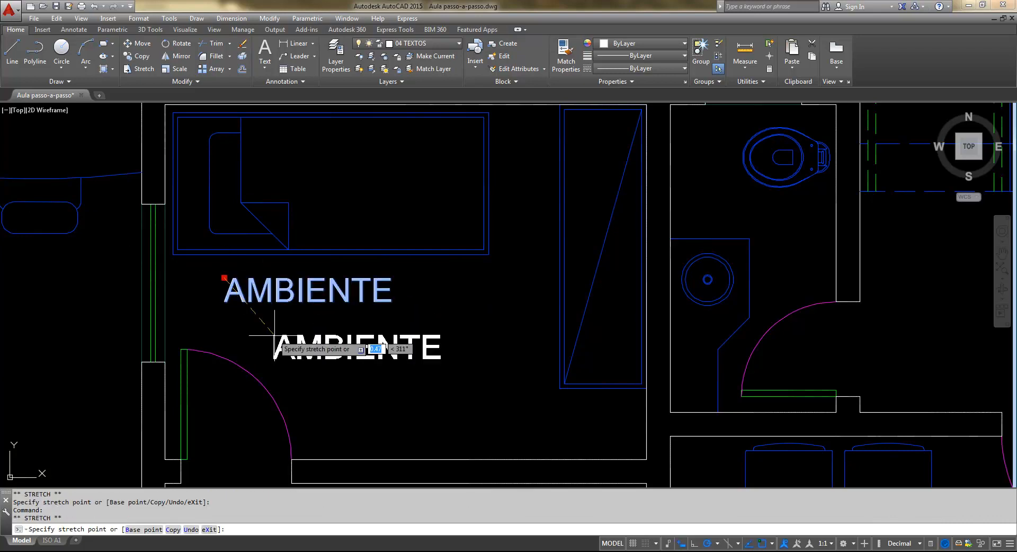
{"action": "left_click", "coordinate": [304, 352]}
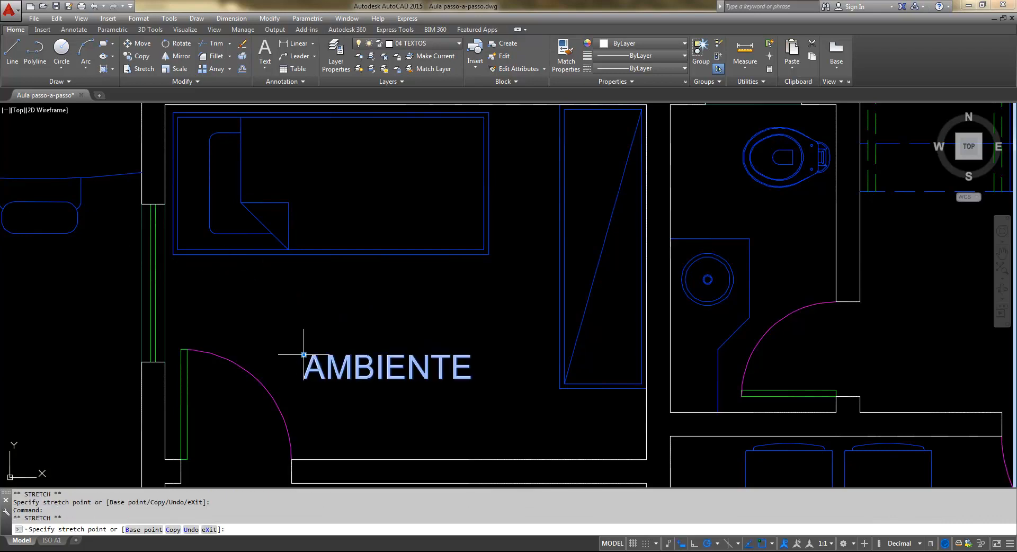
{"action": "left_click", "coordinate": [313, 307]}
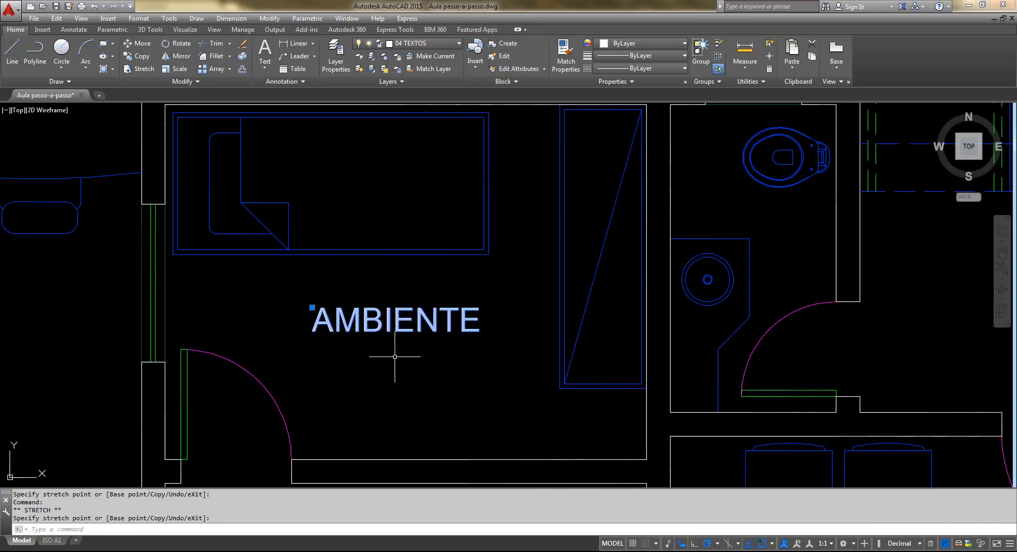
- Open the bedroom's "AMBIENTE" multiline text for editing, close the editor and delete the text
{"action": "double_click", "coordinate": [428, 323]}
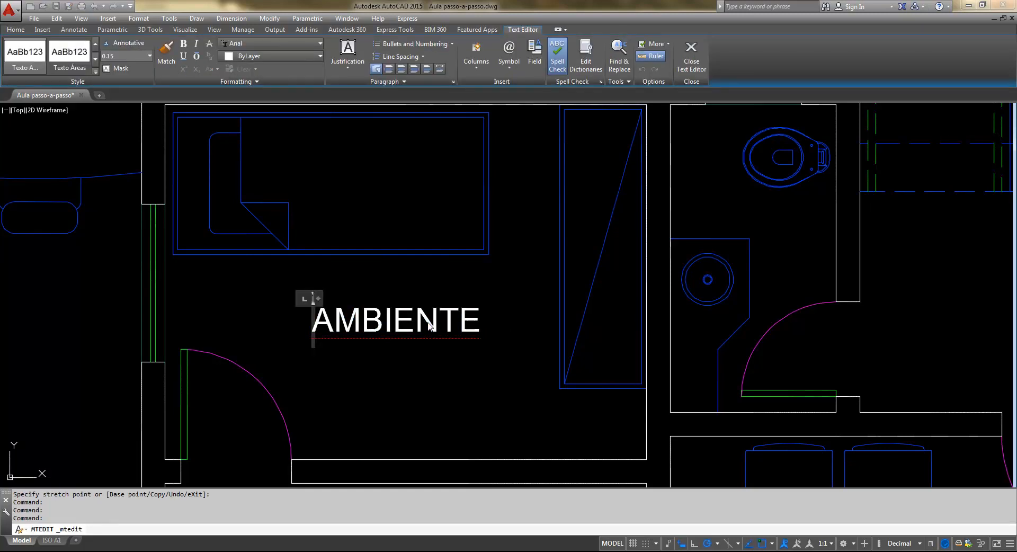
{"action": "left_click", "coordinate": [408, 351]}
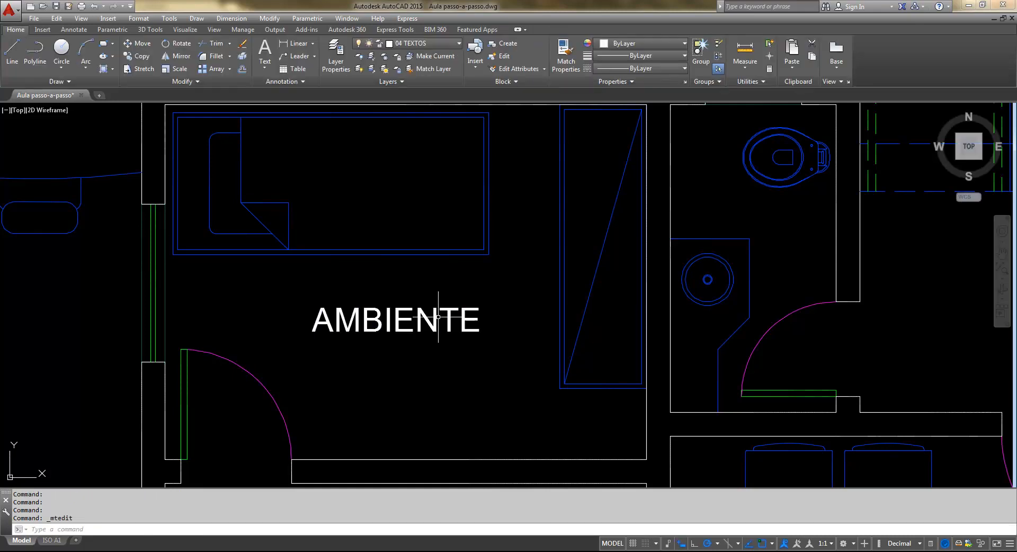
{"action": "left_click", "coordinate": [436, 316]}
{"action": "key", "text": "Delete"}
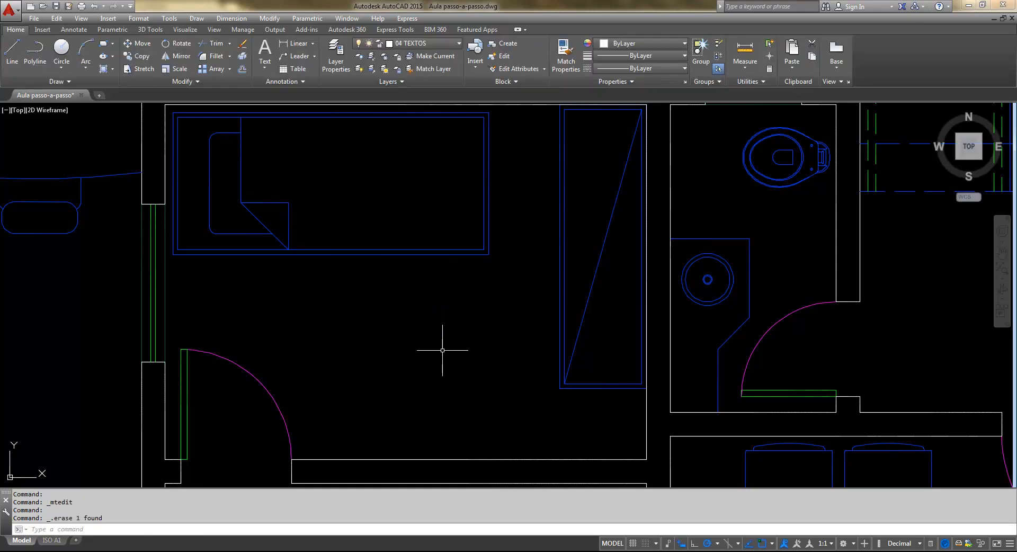
{"action": "left_click", "coordinate": [265, 69]}
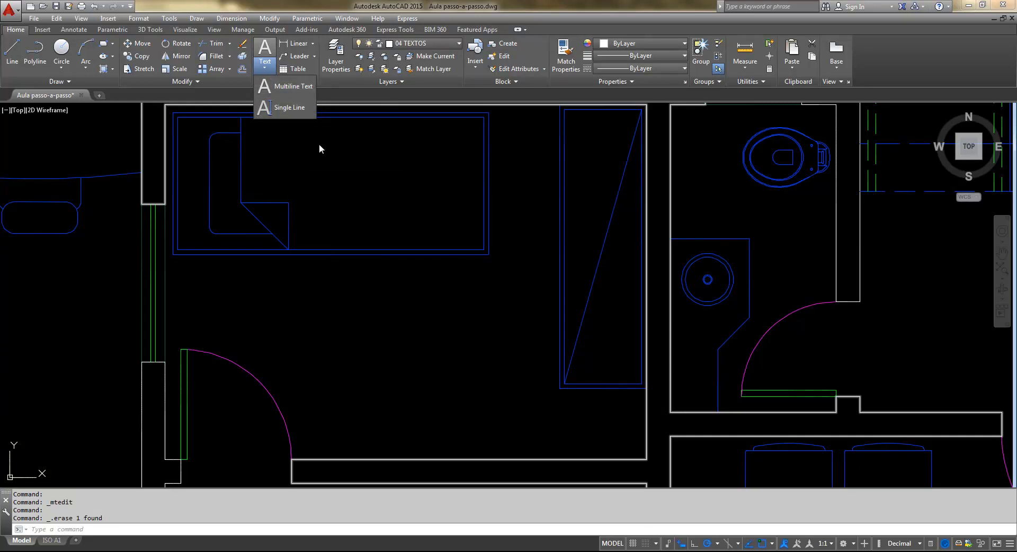
{"action": "middle_click_drag", "start_coordinate": [388, 286], "coordinate": [407, 300]}
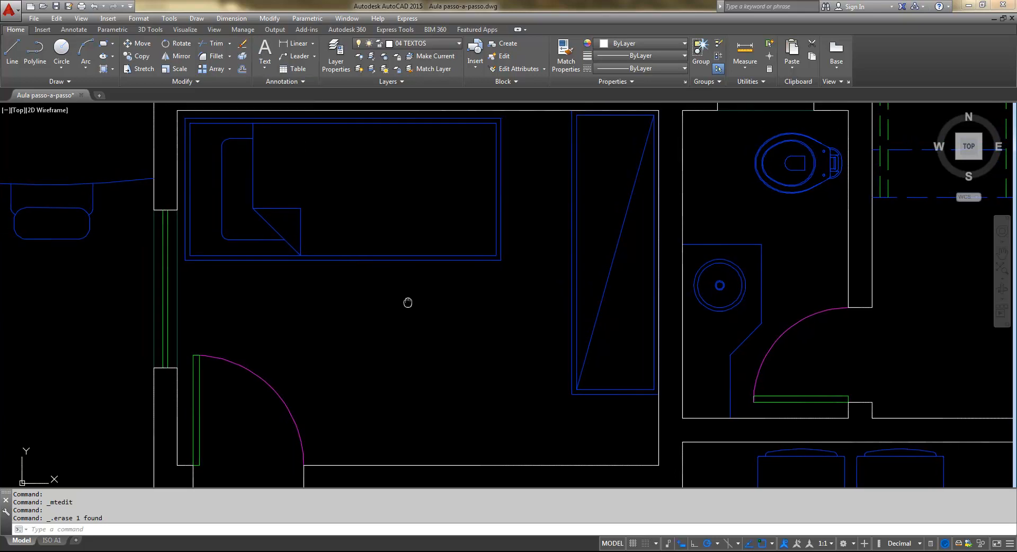
{"action": "scroll", "coordinate": [466, 298], "scroll_direction": "down", "scroll_amount": 2}
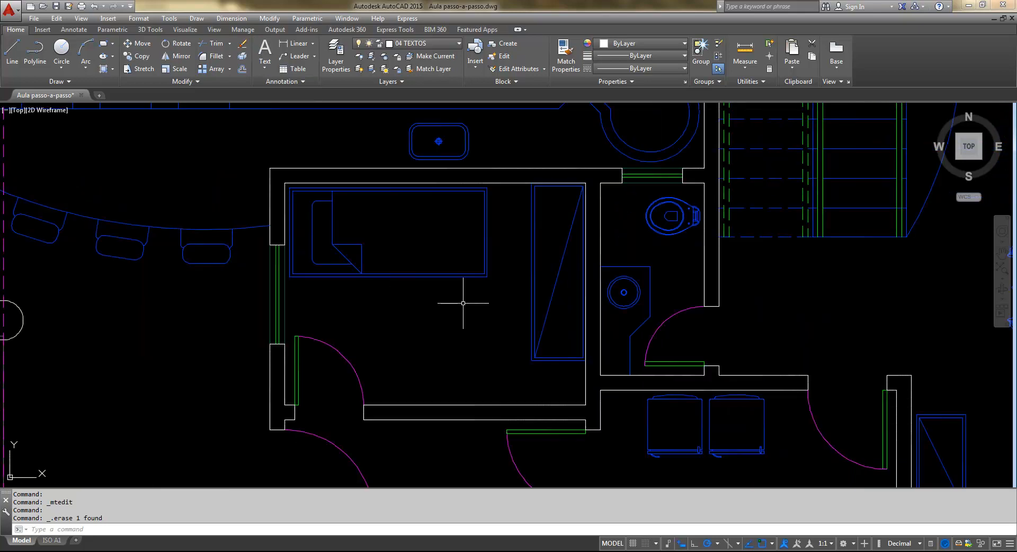
{"action": "scroll", "coordinate": [467, 300], "scroll_direction": "up", "scroll_amount": 2}
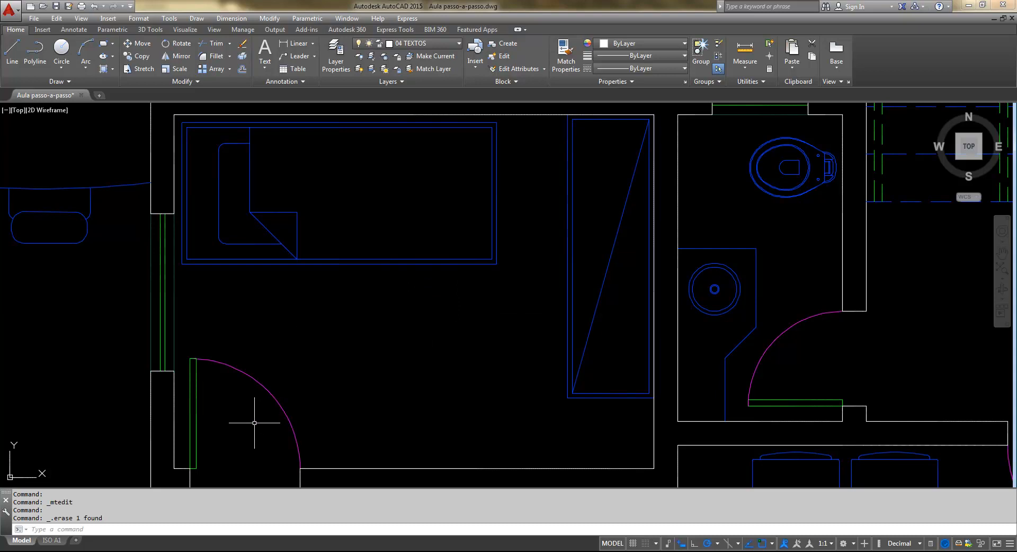
{"action": "middle_click_drag", "start_coordinate": [254, 422], "coordinate": [253, 408]}
{"action": "scroll", "coordinate": [379, 331], "scroll_direction": "down", "scroll_amount": 2}
{"action": "middle_click_drag", "start_coordinate": [398, 316], "coordinate": [383, 331]}
{"action": "scroll", "coordinate": [386, 337], "scroll_direction": "up", "scroll_amount": 4}
{"action": "scroll", "coordinate": [387, 336], "scroll_direction": "down", "scroll_amount": 4}
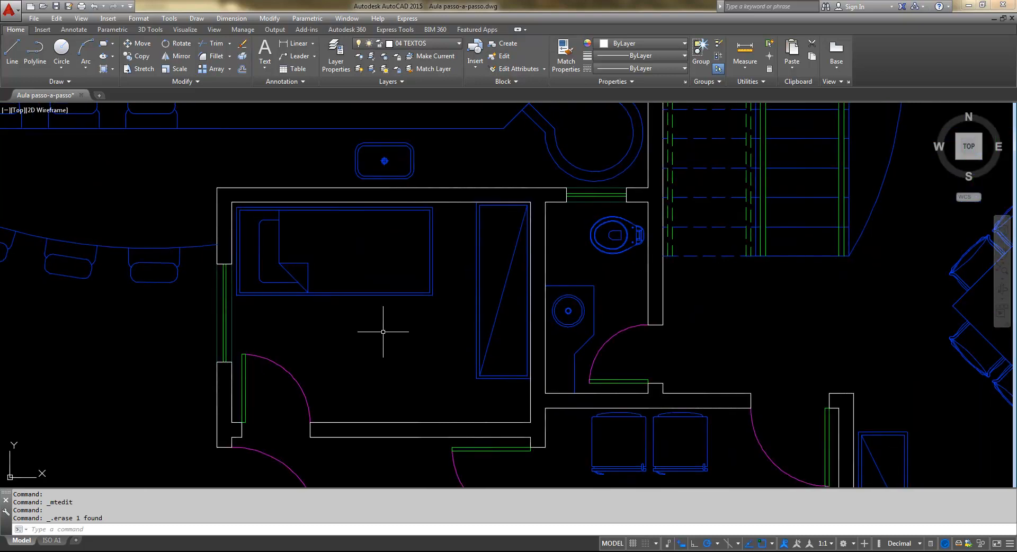